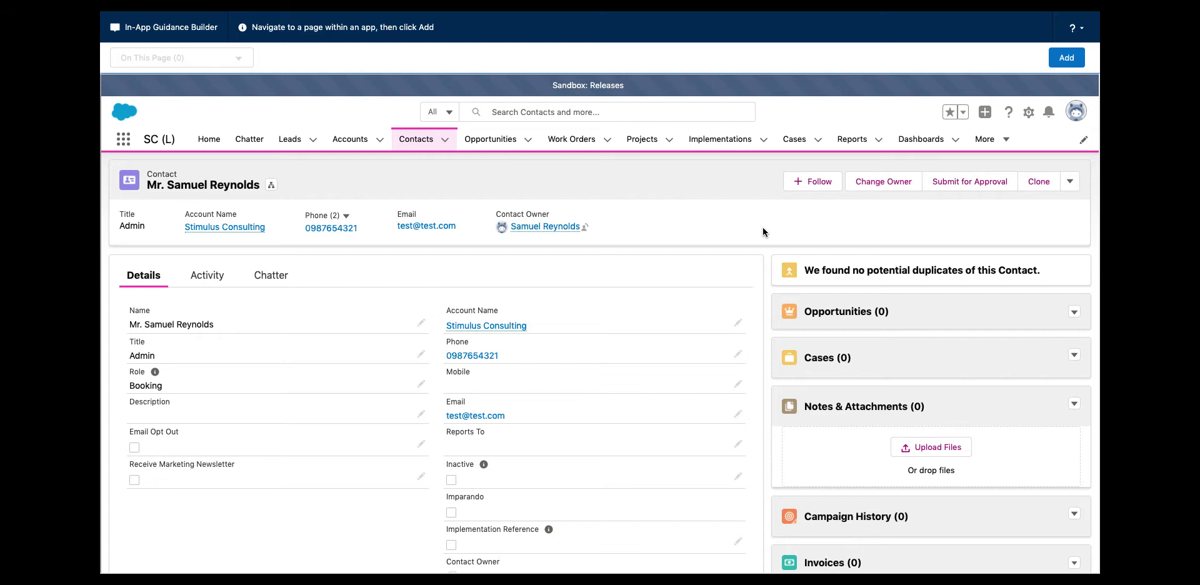
Add a new in-app guidance walkthrough on the contact page and make its first step a Targeted Prompt
left_click(1066, 58)
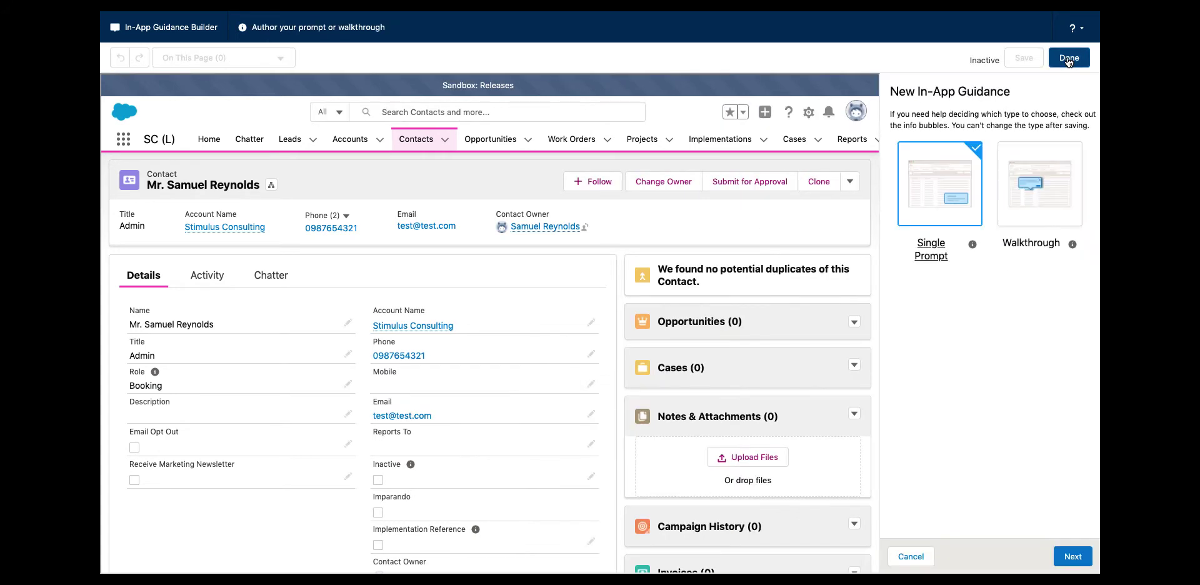
left_click(1024, 193)
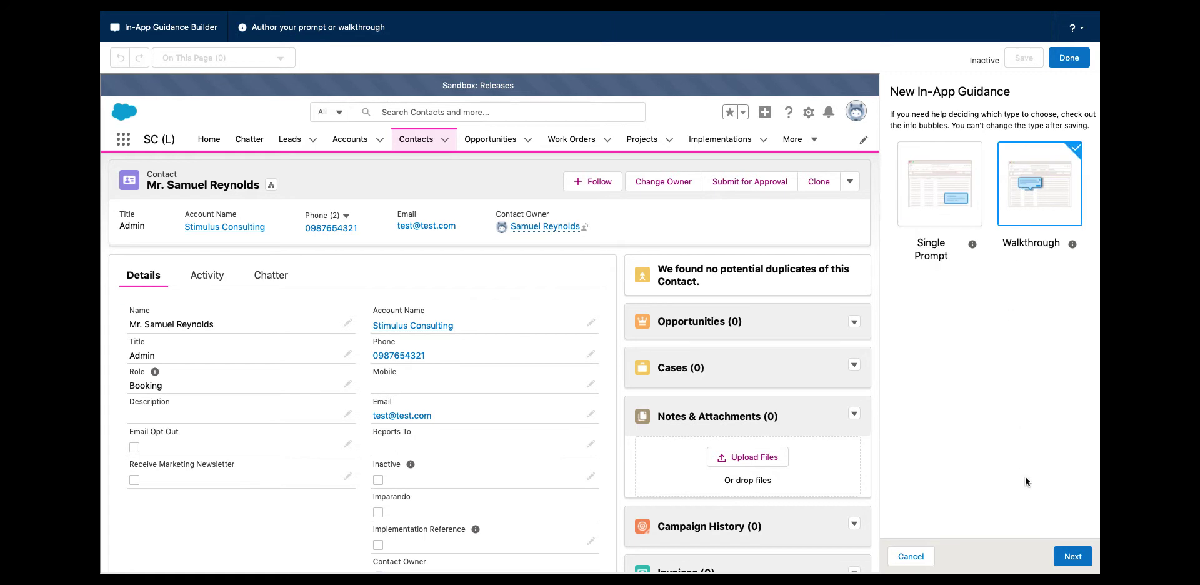
left_click(1072, 558)
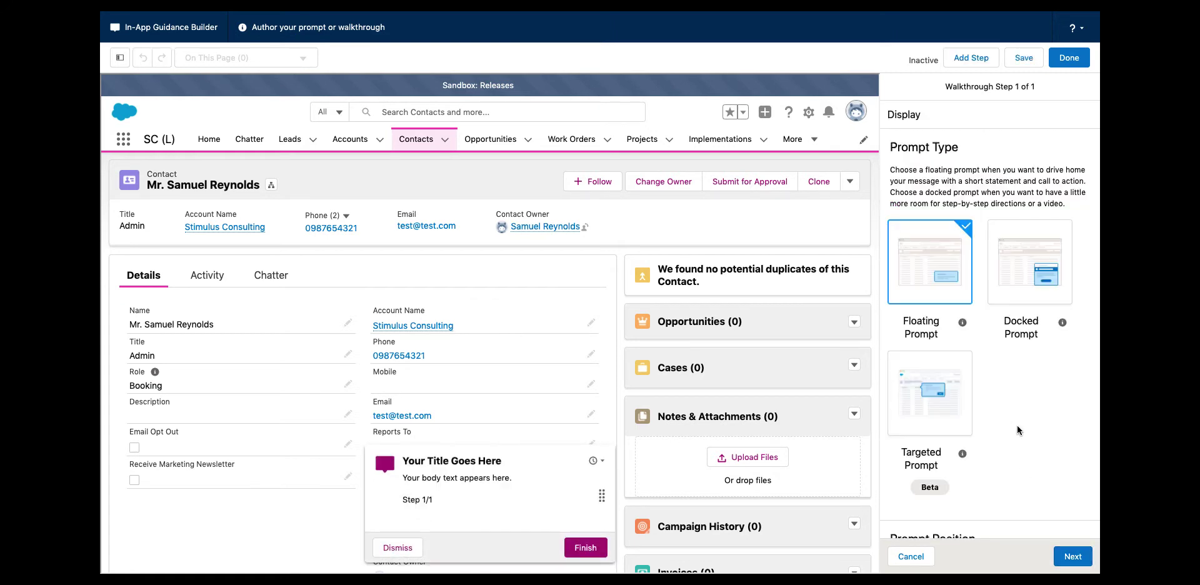
left_click(947, 419)
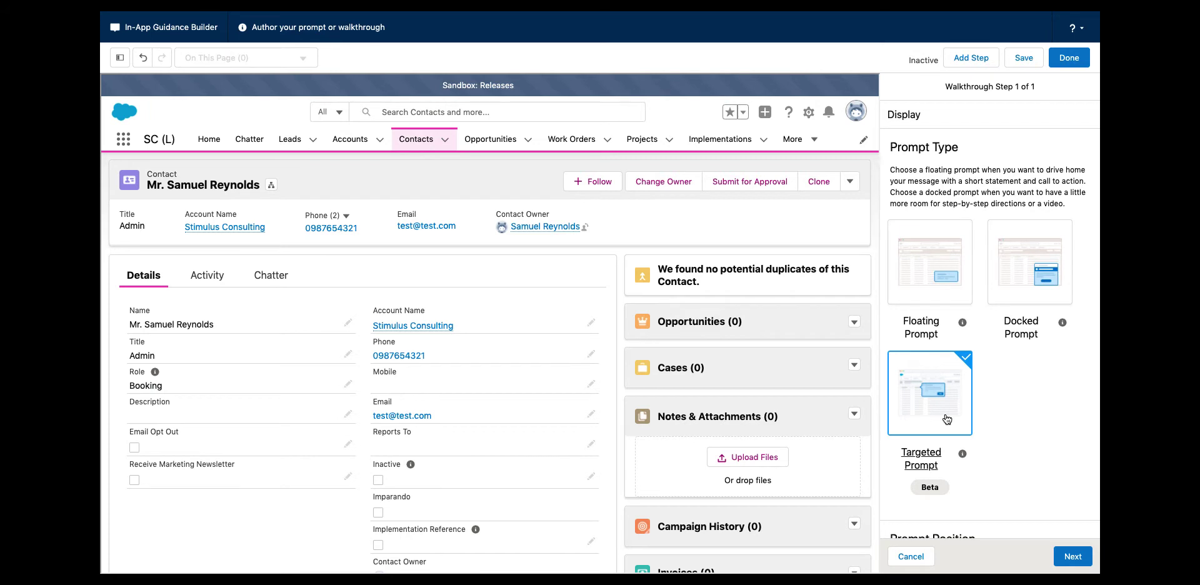
Target the walkthrough prompt at the potential duplicates component on the contact page
scroll(1002, 463, "down", 5)
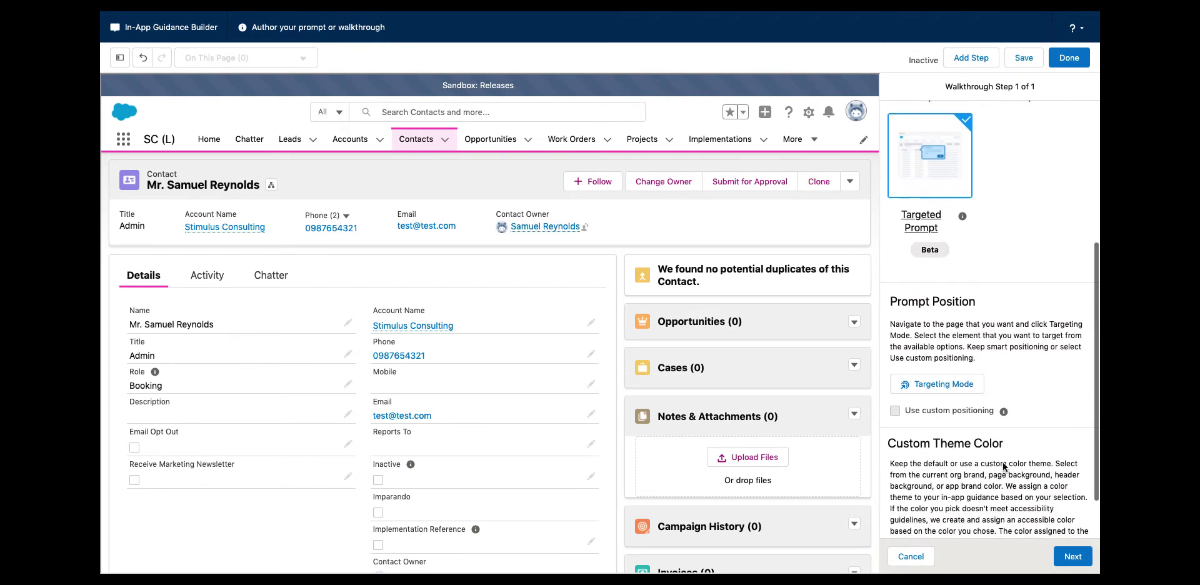
left_click(944, 385)
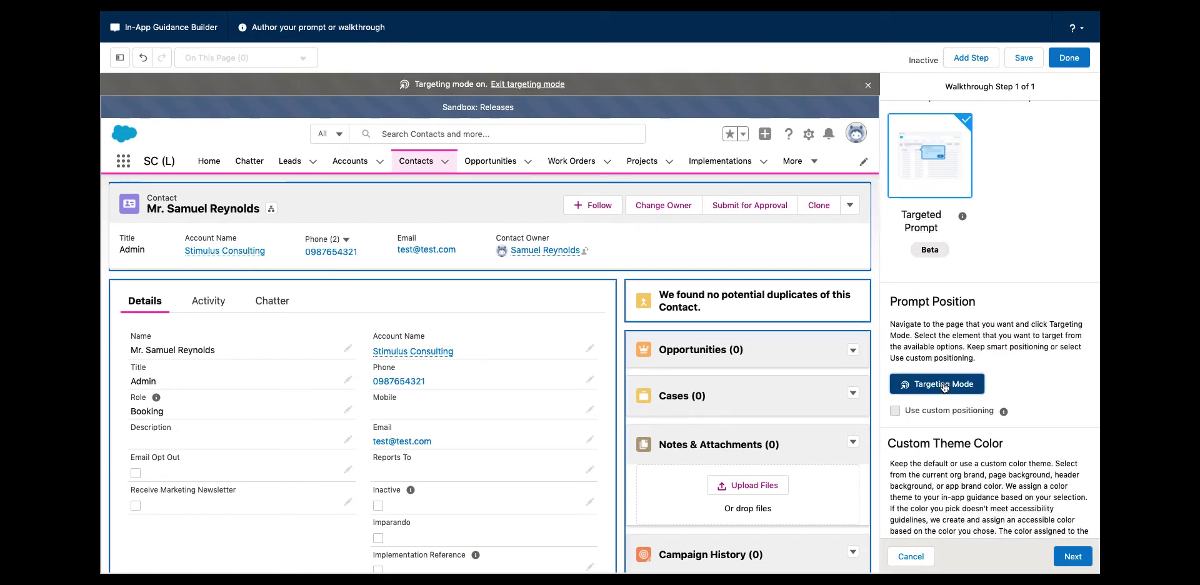
left_click(784, 309)
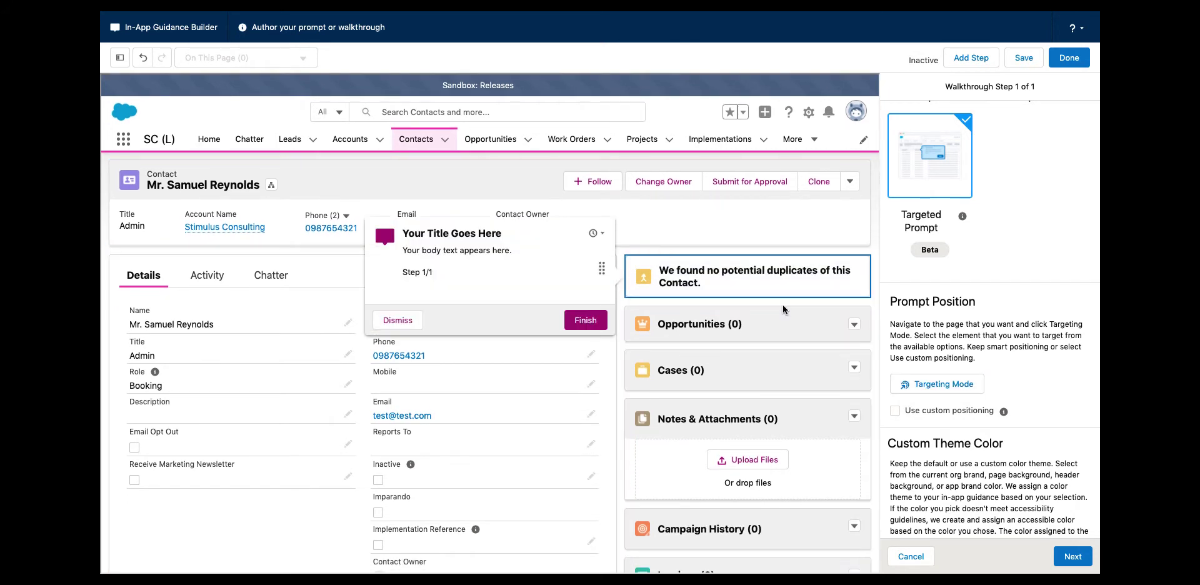
scroll(606, 403, "down", 3)
scroll(606, 404, "up", 3)
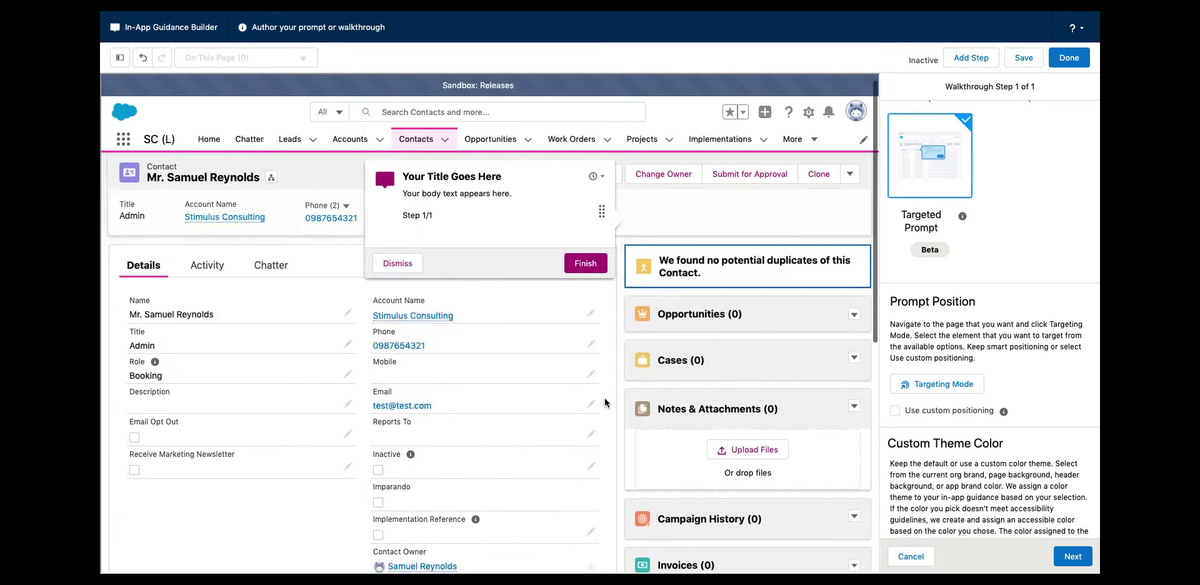
Enable custom positioning for the targeted prompt, try the Bottom position, and set the position to Left
left_click(895, 411)
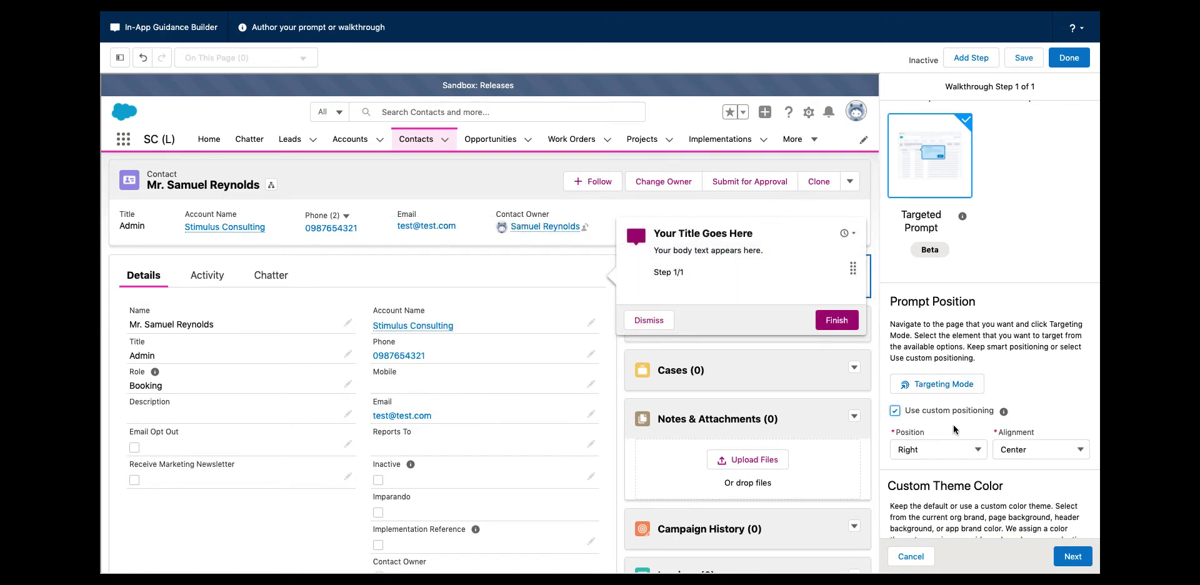
left_click(955, 449)
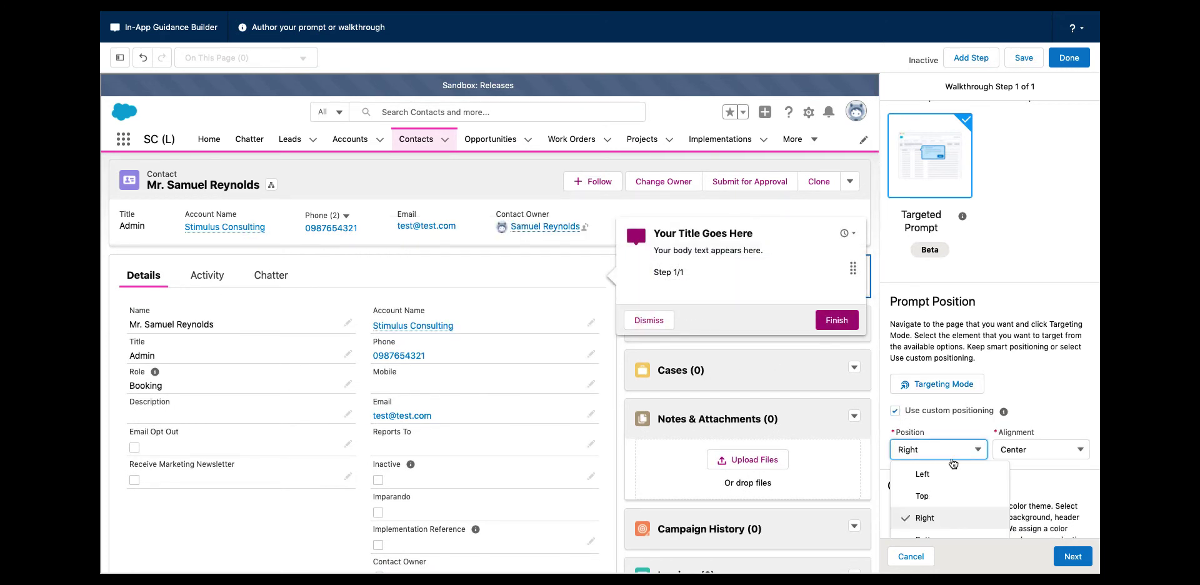
scroll(937, 505, "down", 1)
left_click(940, 505)
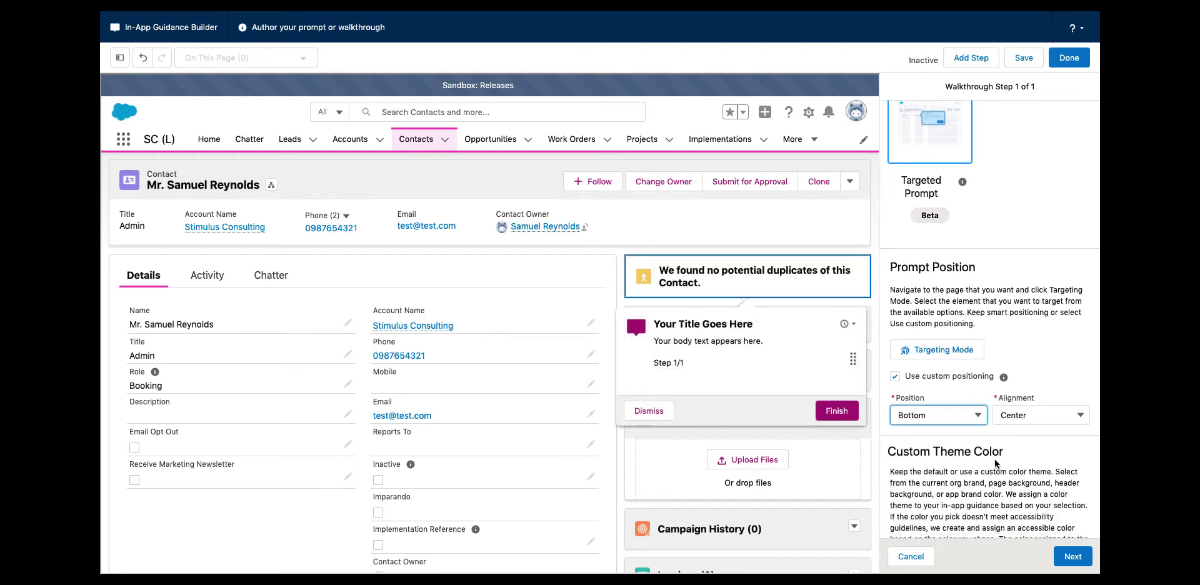
left_click(979, 418)
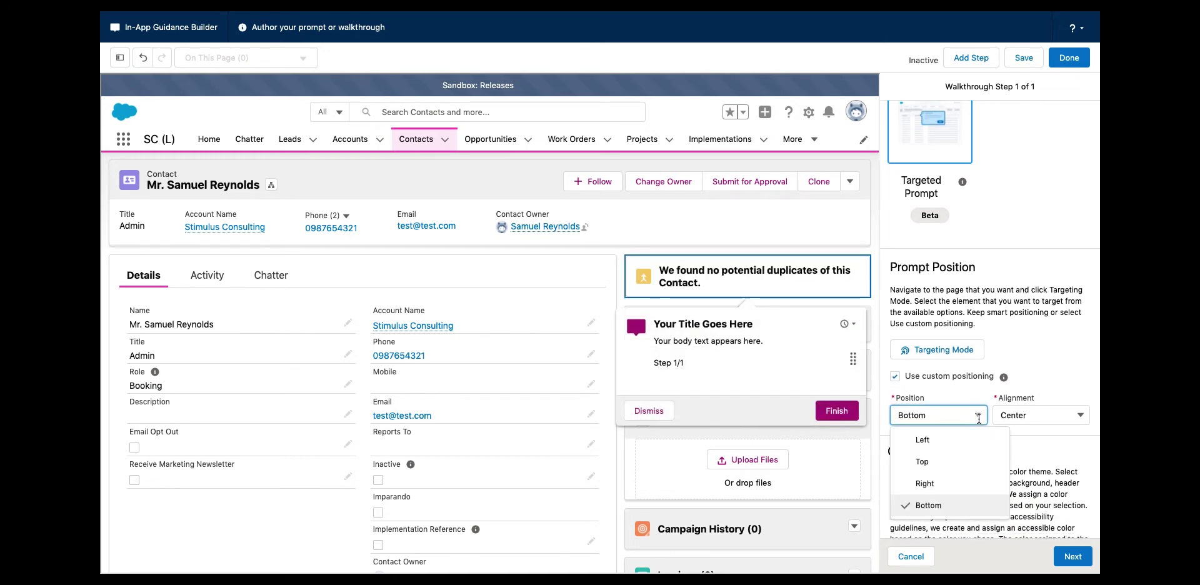
left_click(942, 440)
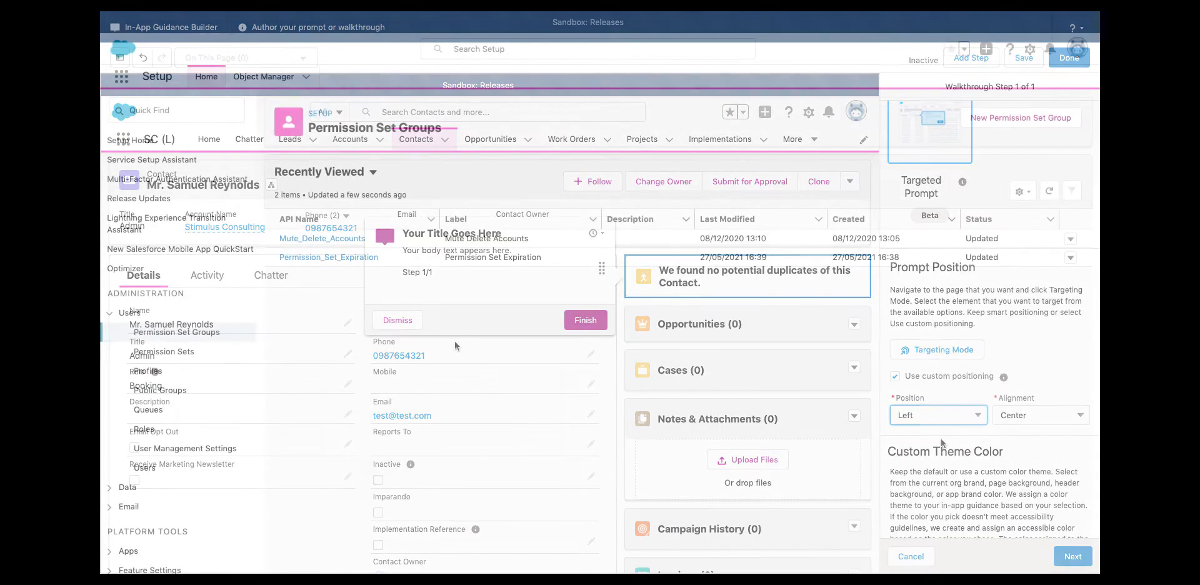
Open the Permission Set Expiration group's assignments and start adding users to it
left_click(350, 257)
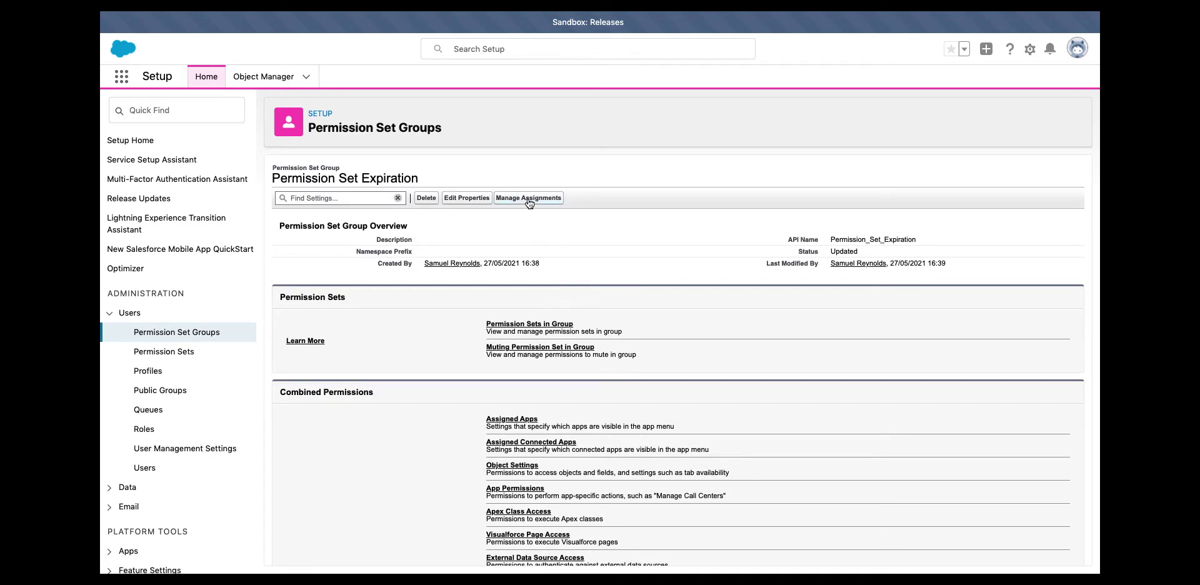
left_click(528, 199)
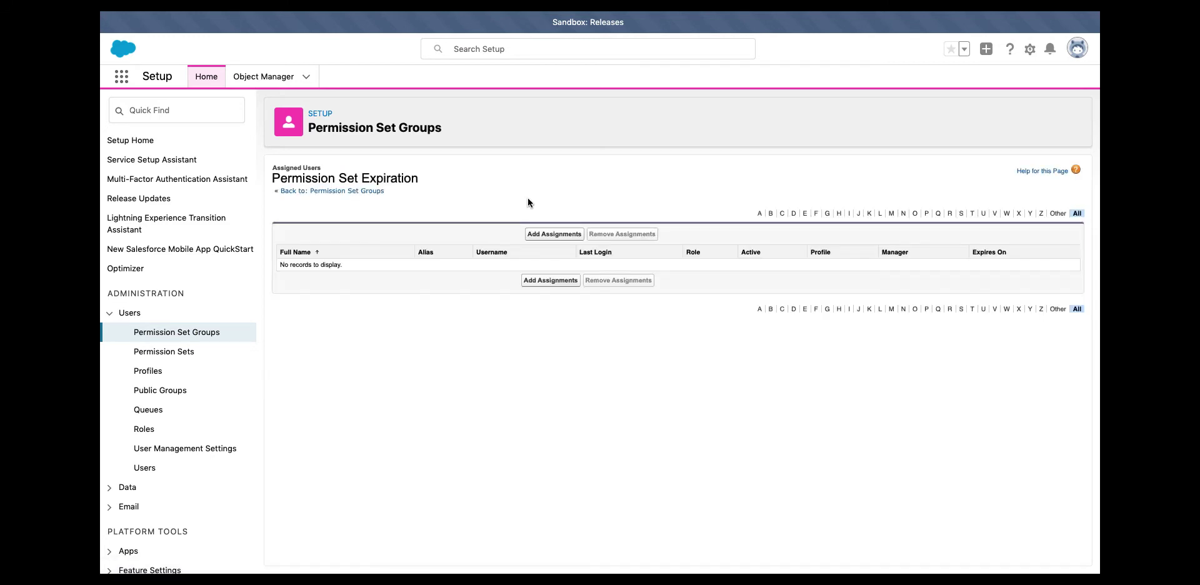
left_click(554, 234)
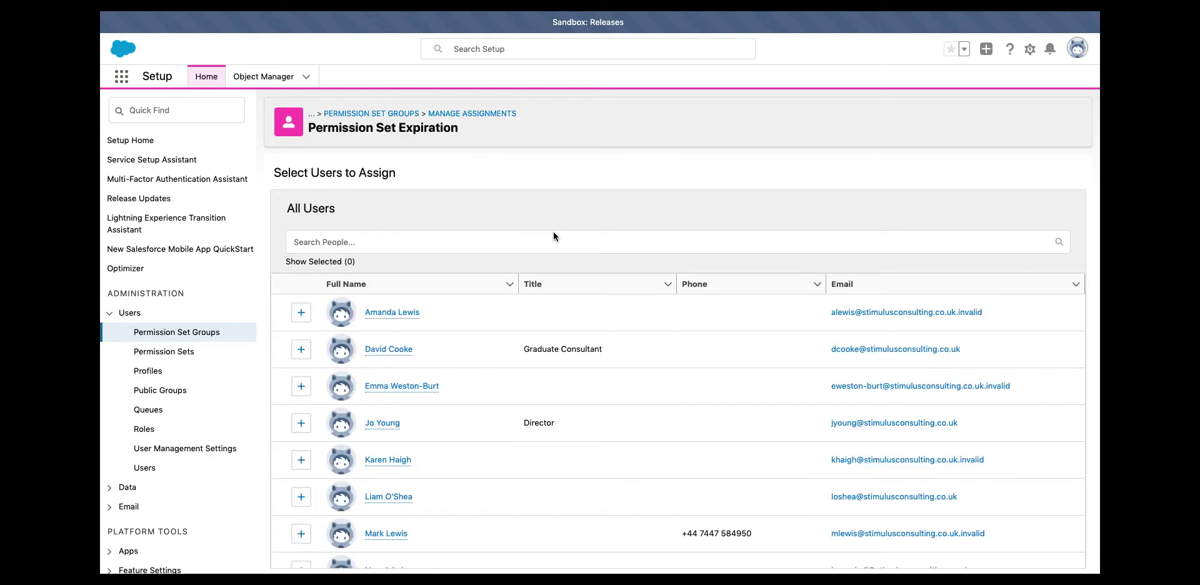
Search for the consultant user by first name, select that user for assignment, and continue to the expiration options
left_click(527, 242)
type("sam")
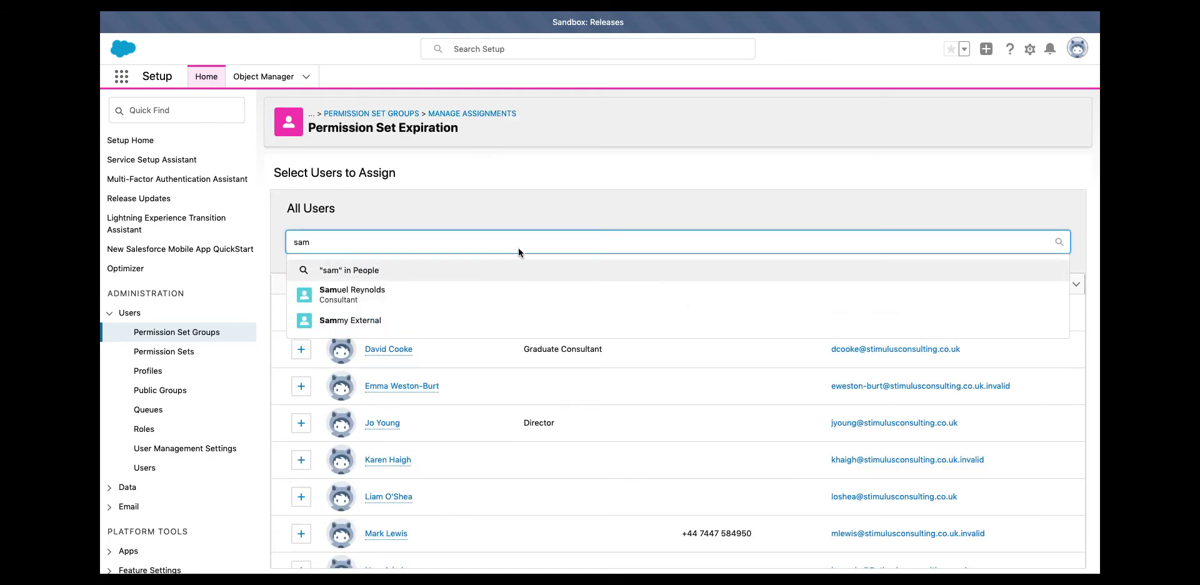
left_click(472, 294)
left_click(341, 262)
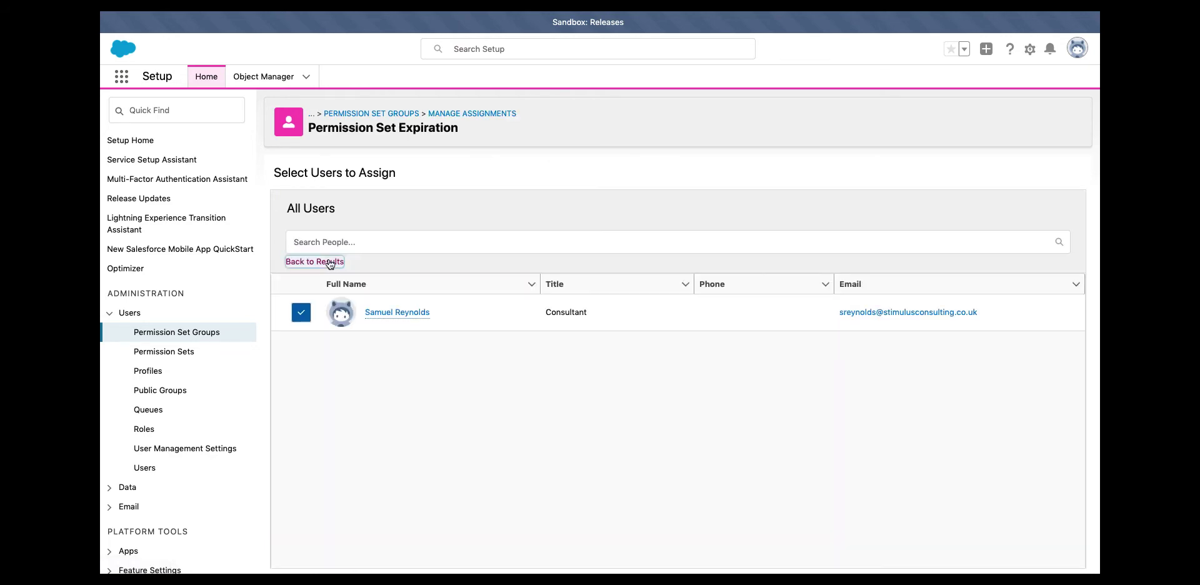
scroll(860, 456, "down", 2)
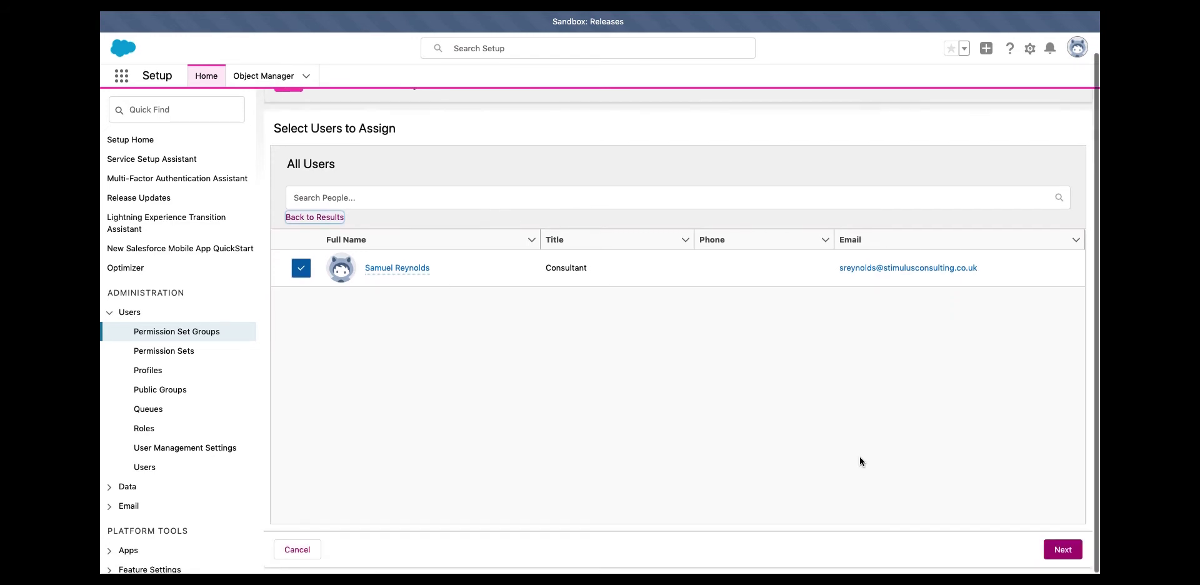
left_click(1061, 550)
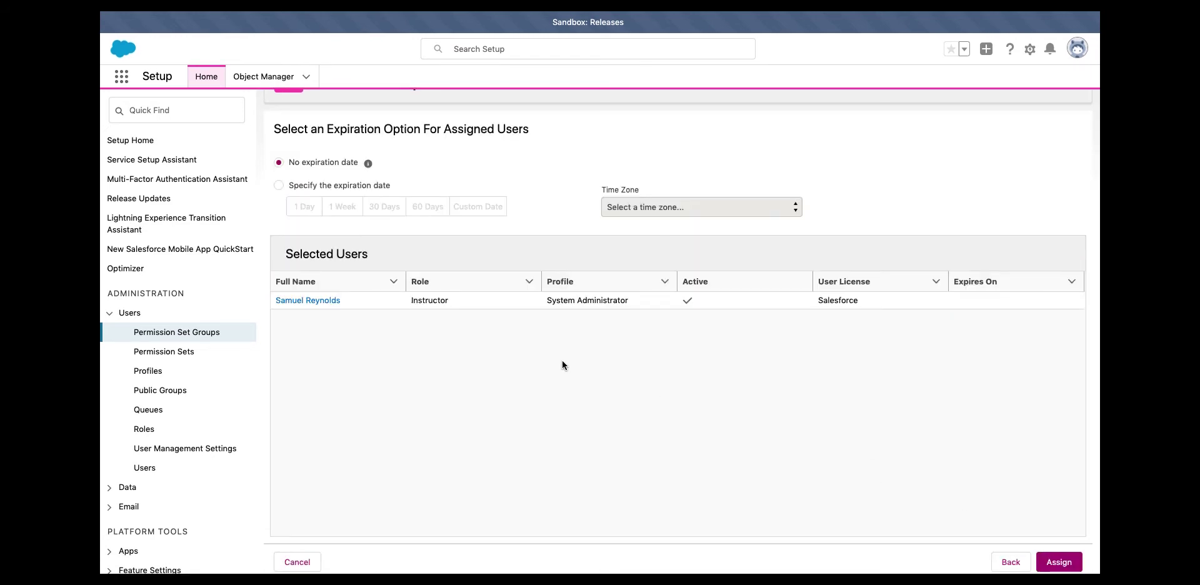
Assign the user with a specified expiration of 1 Week in the British Summer Time (Europe/London) time zone and finish the assignment
left_click(278, 185)
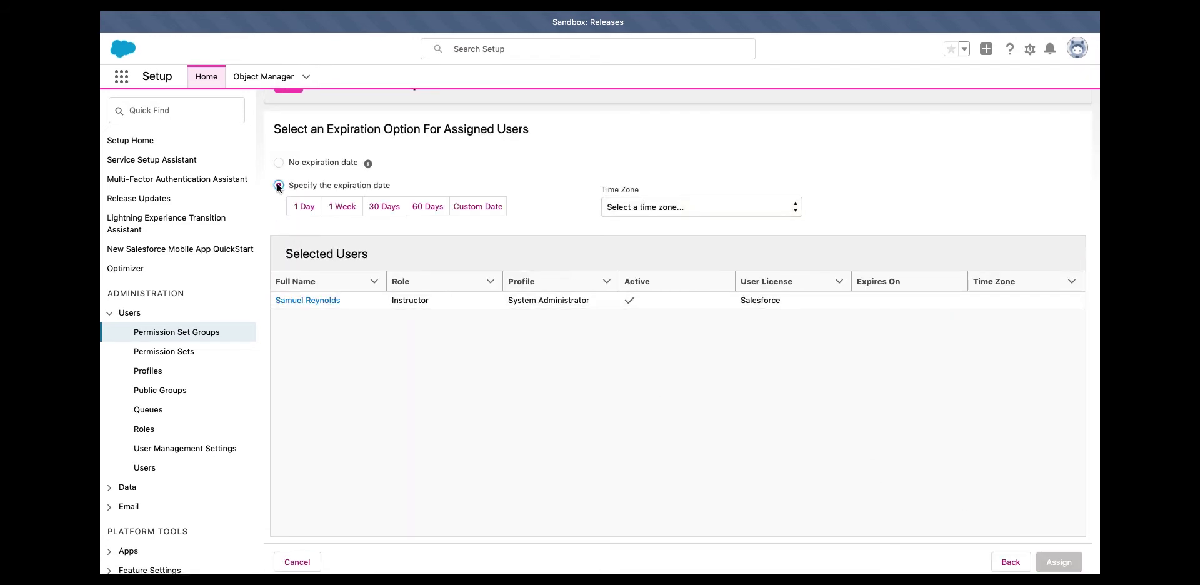
left_click(349, 209)
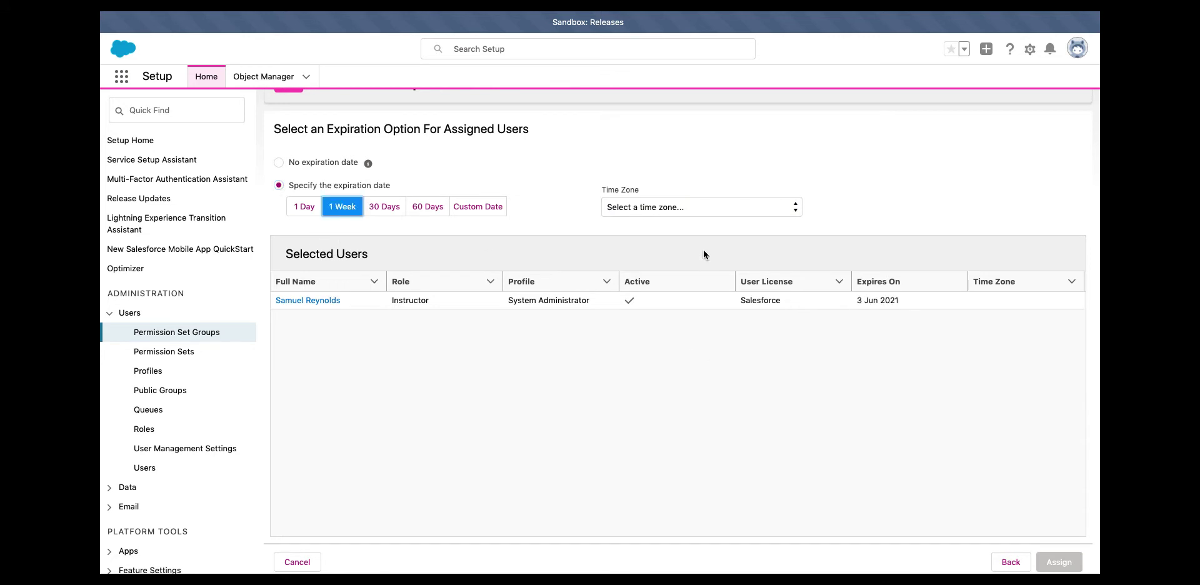
left_click(702, 203)
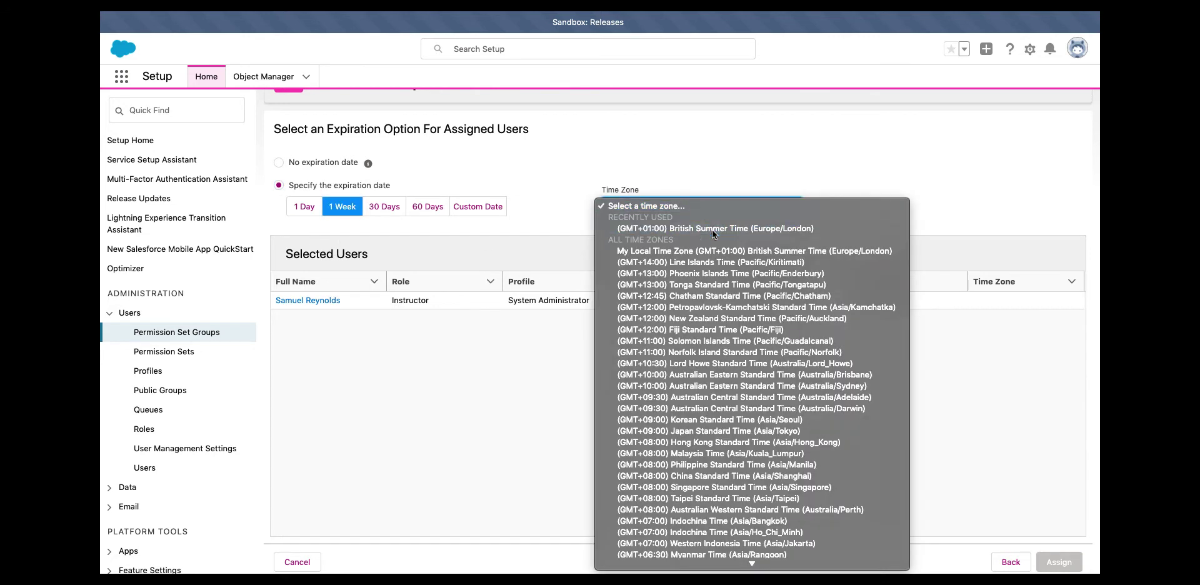
left_click(713, 228)
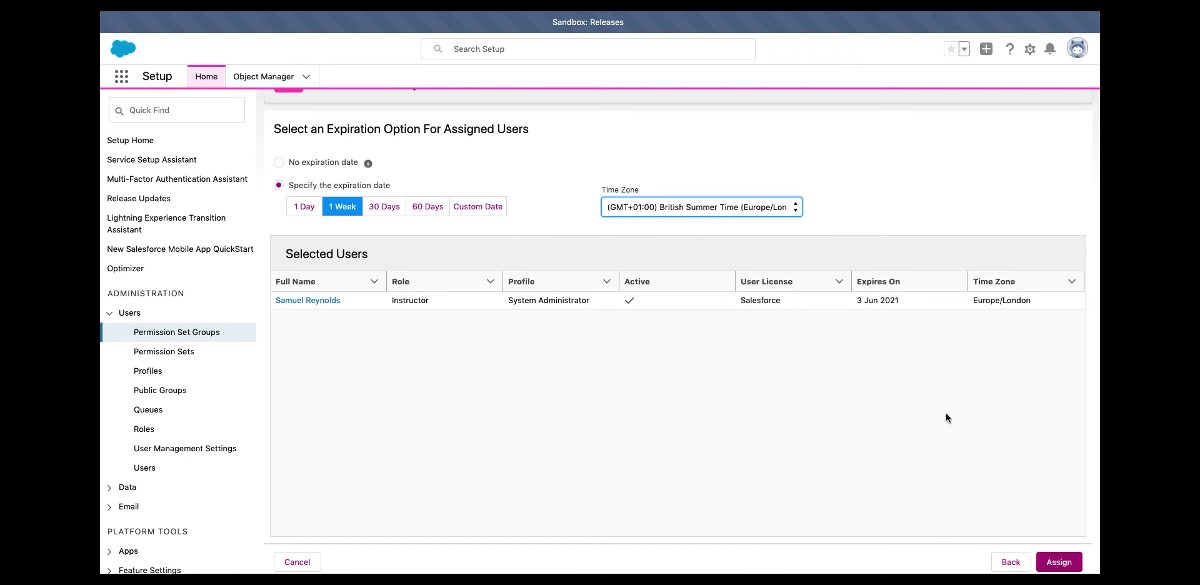
left_click(1059, 562)
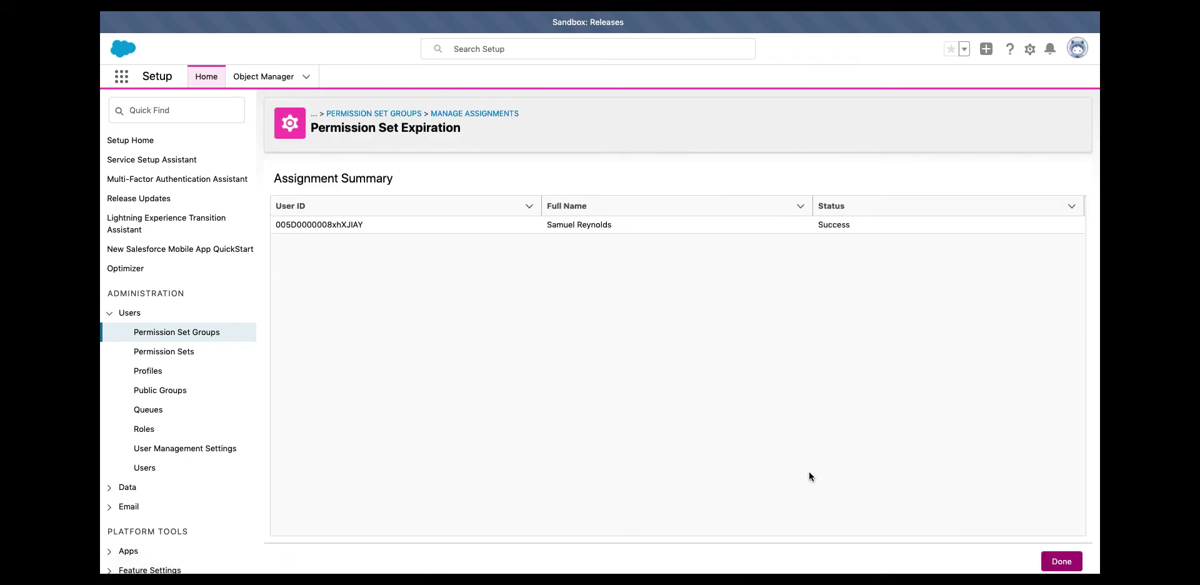
left_click(1061, 561)
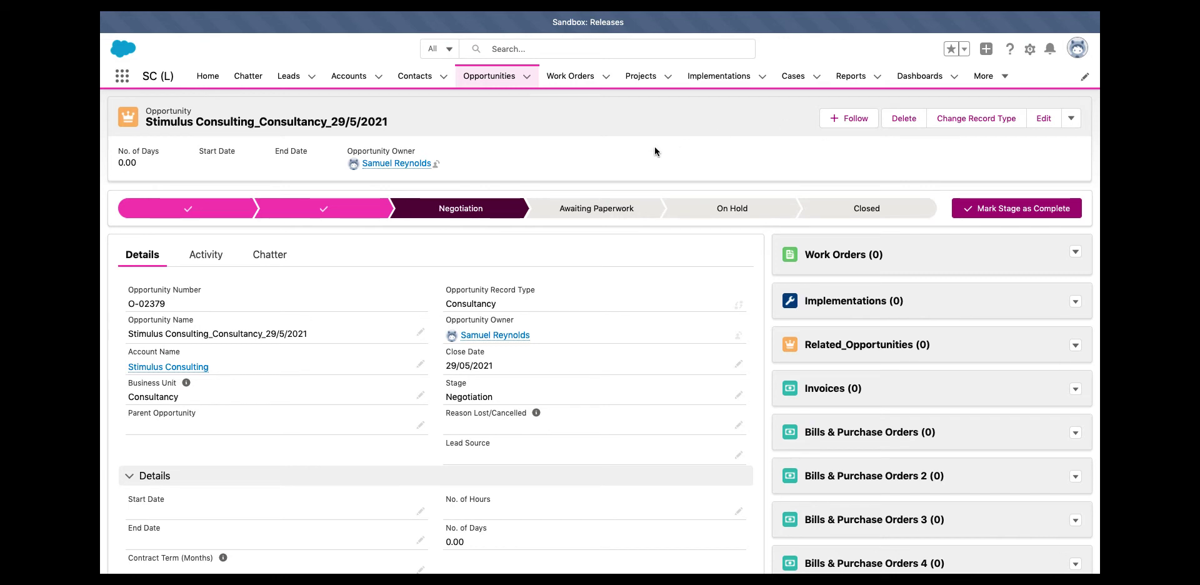
Examine the opportunity's Sharing Hierarchy and the access details of the opportunity owner, then return to the hierarchy list
left_click(1072, 119)
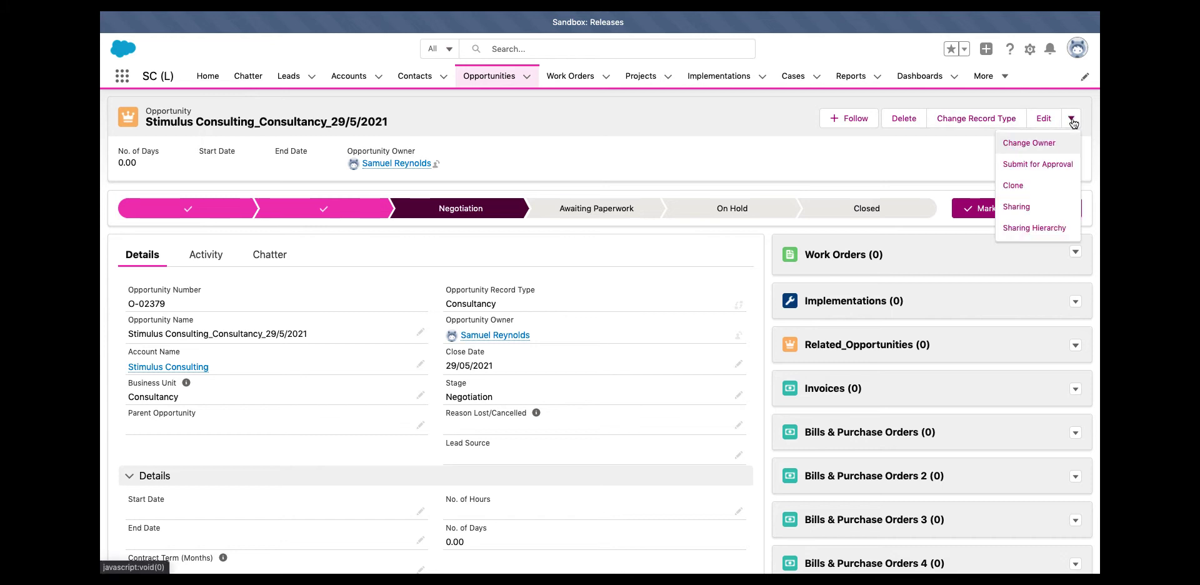
left_click(1060, 229)
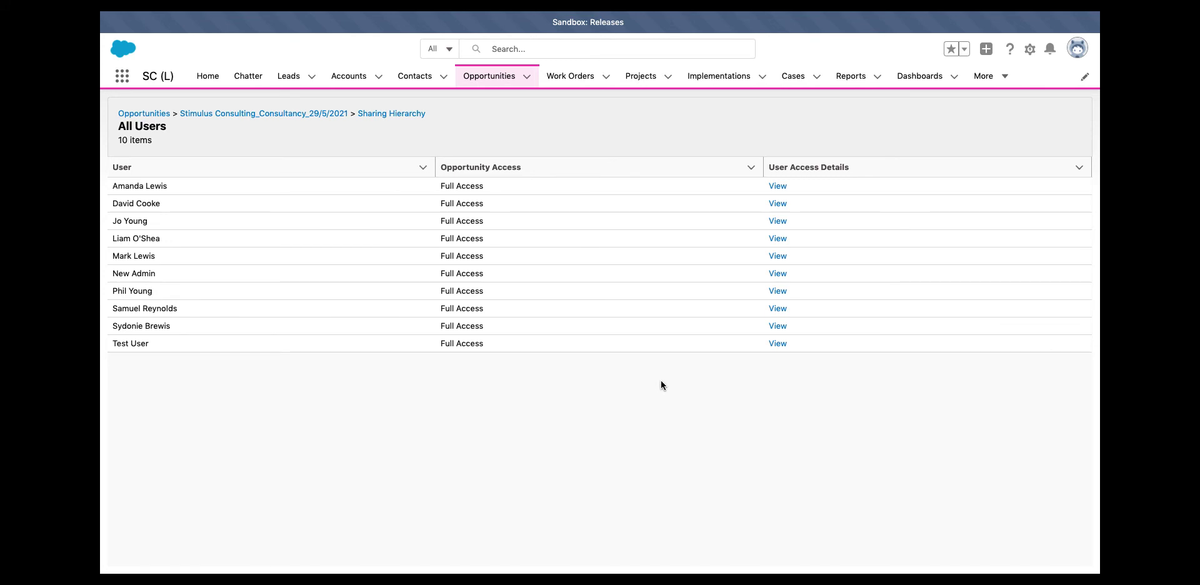
left_click(777, 308)
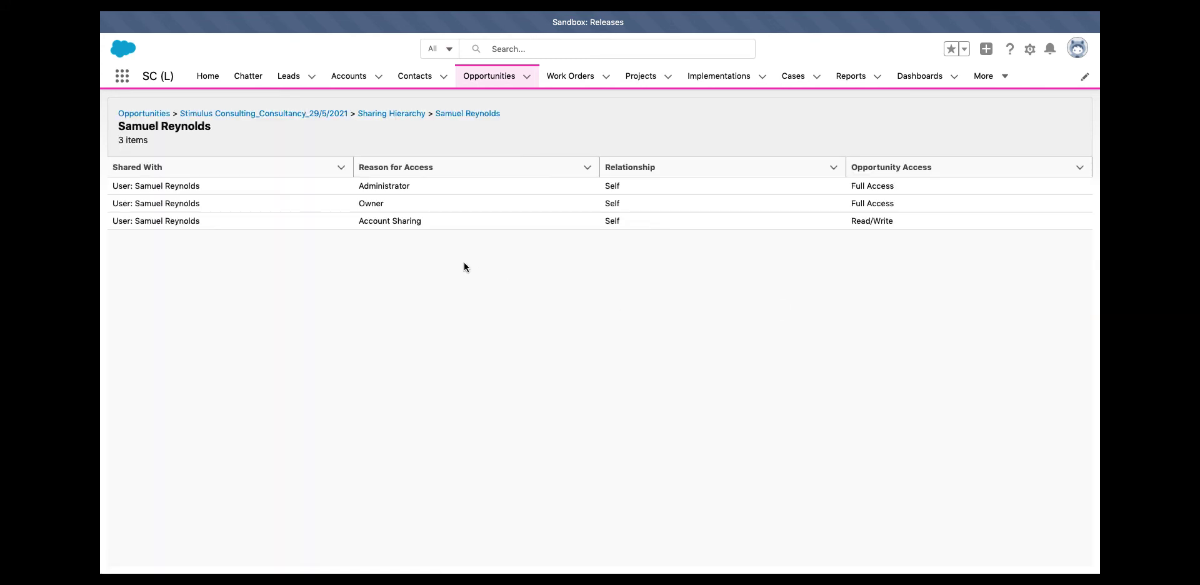
left_click(381, 113)
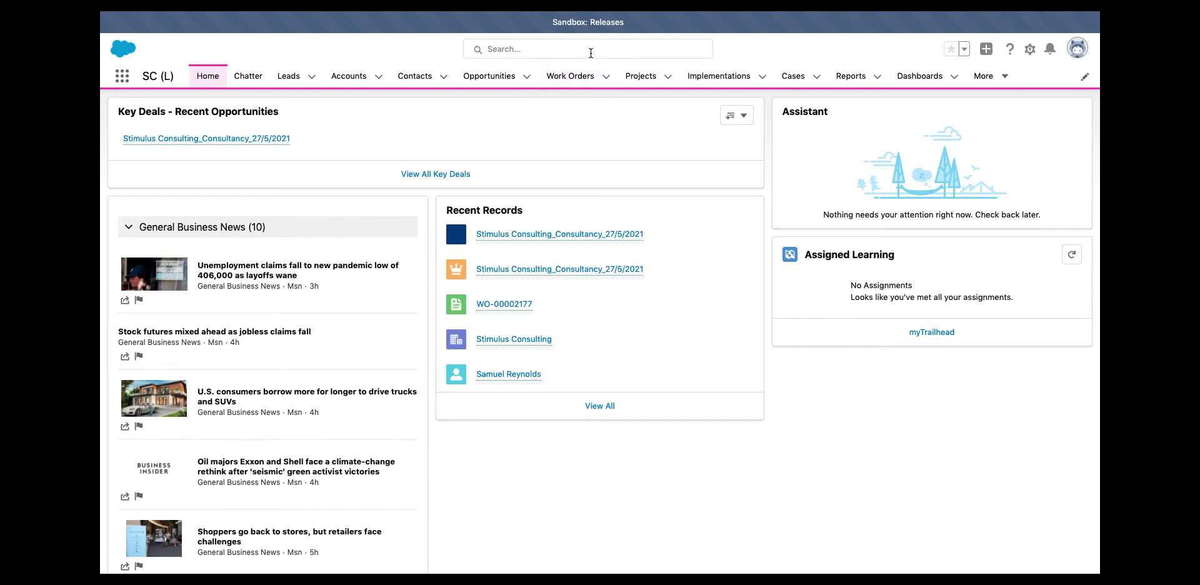
Search globally for "my upcoming events" and preview the matching event lists
left_click(590, 52)
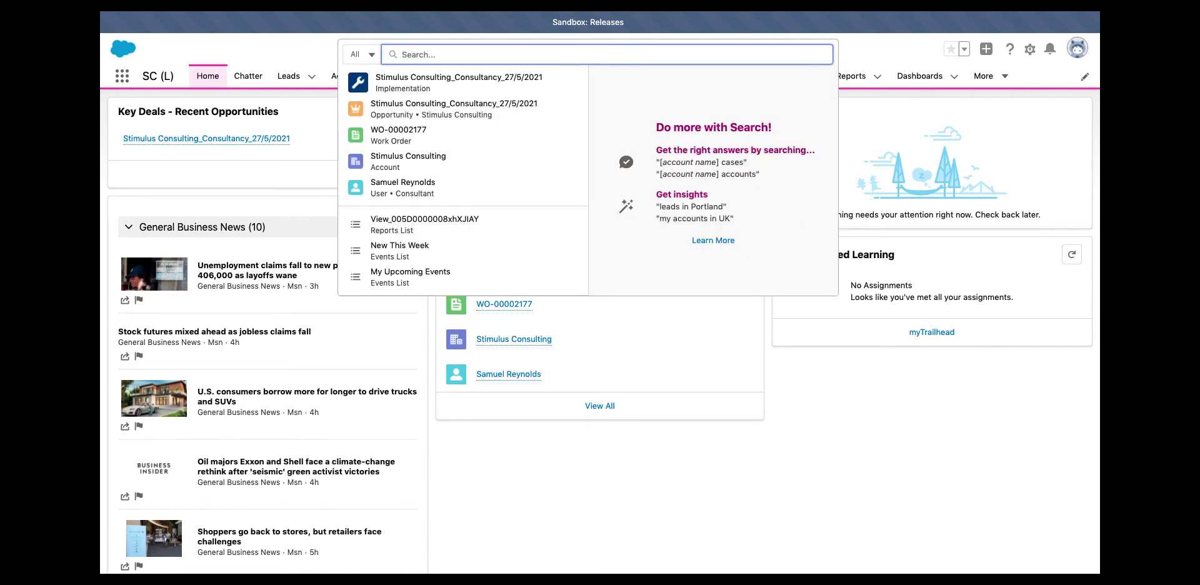
type("my upcoming ")
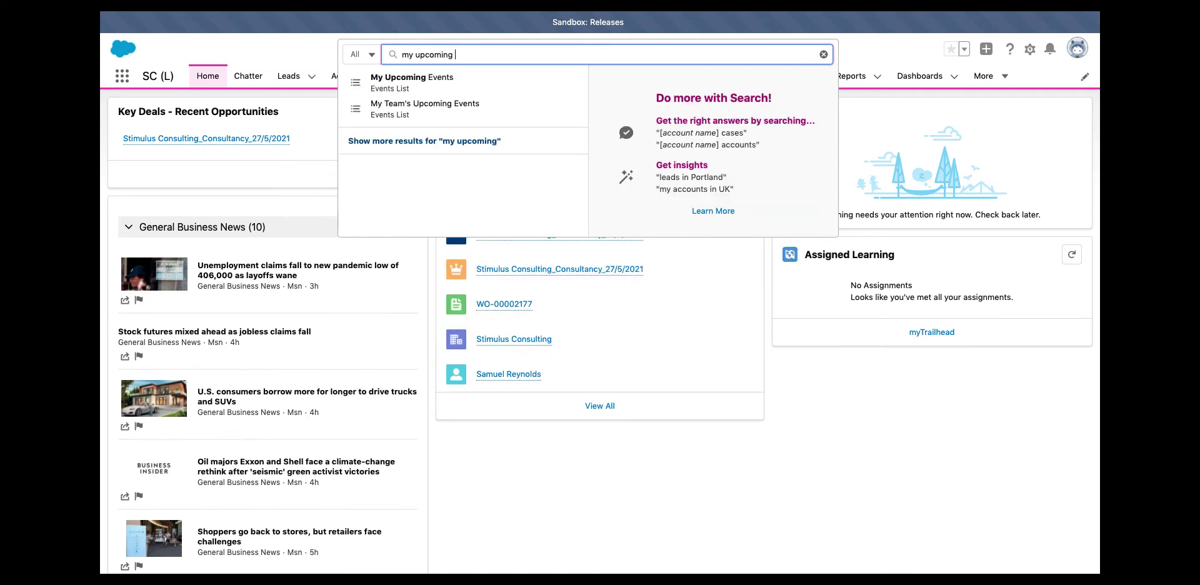
type("events")
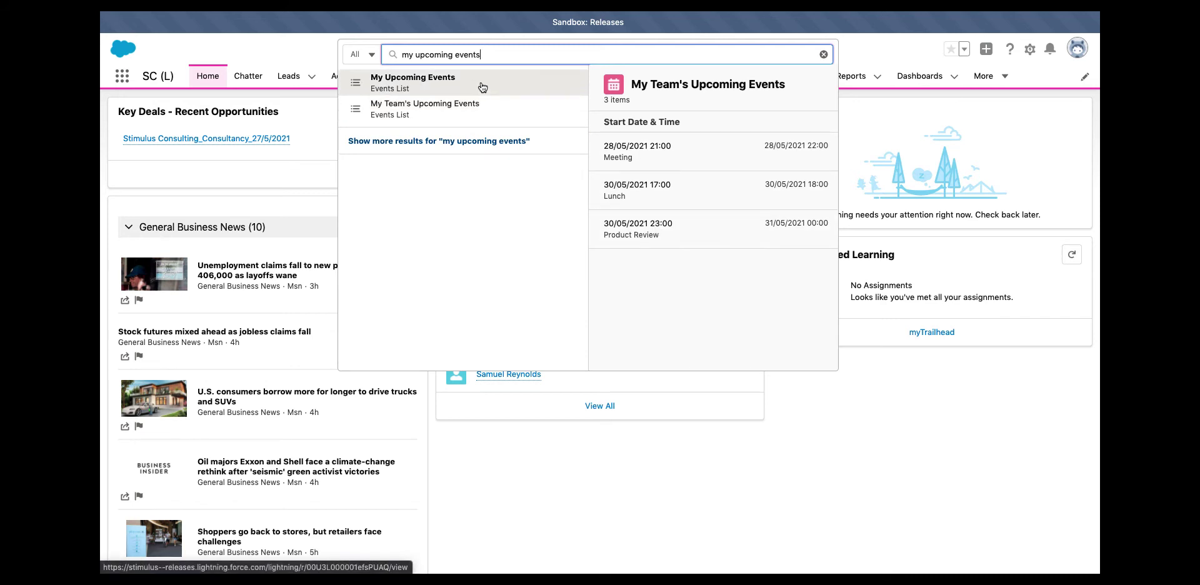
Replace the global search query with "opportunities closed today" and view its full results
left_click_drag(490, 55, 397, 57)
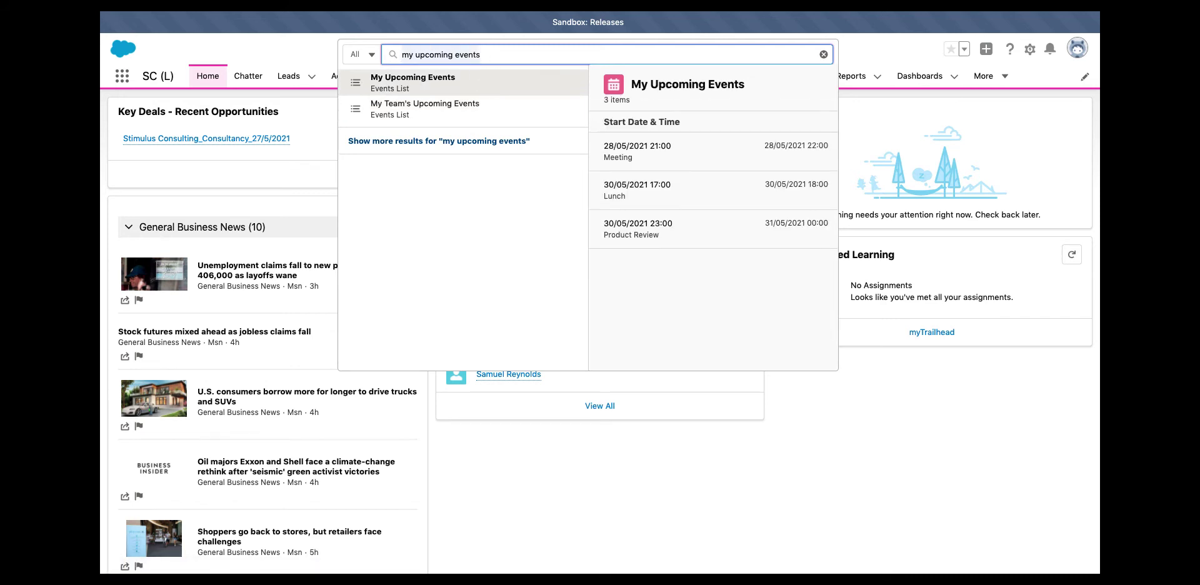
type("opportuniti")
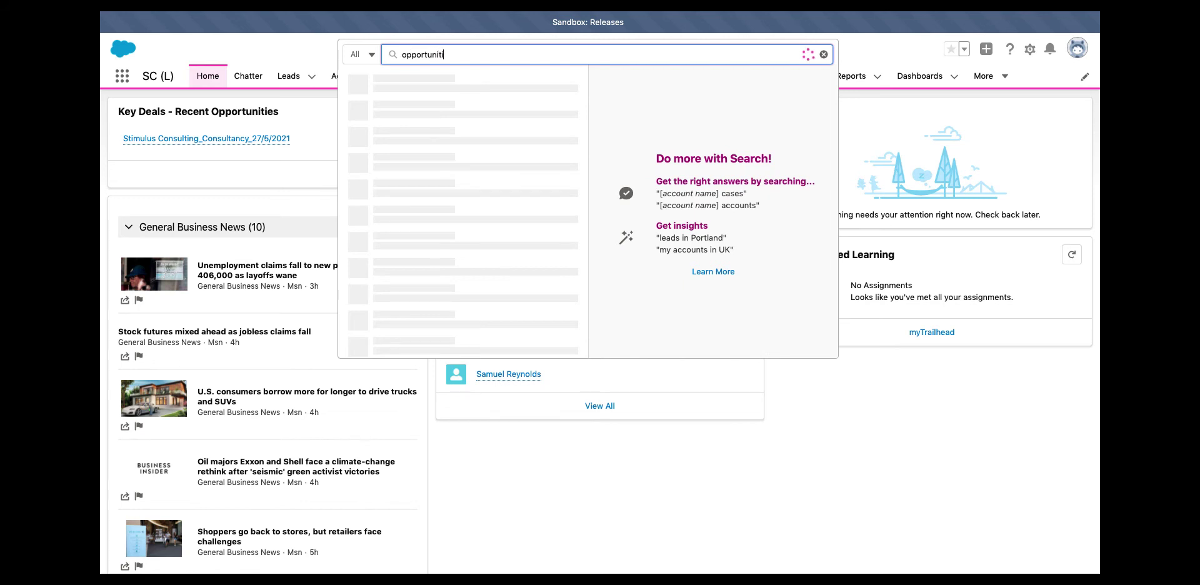
type("es closed today")
key("Return")
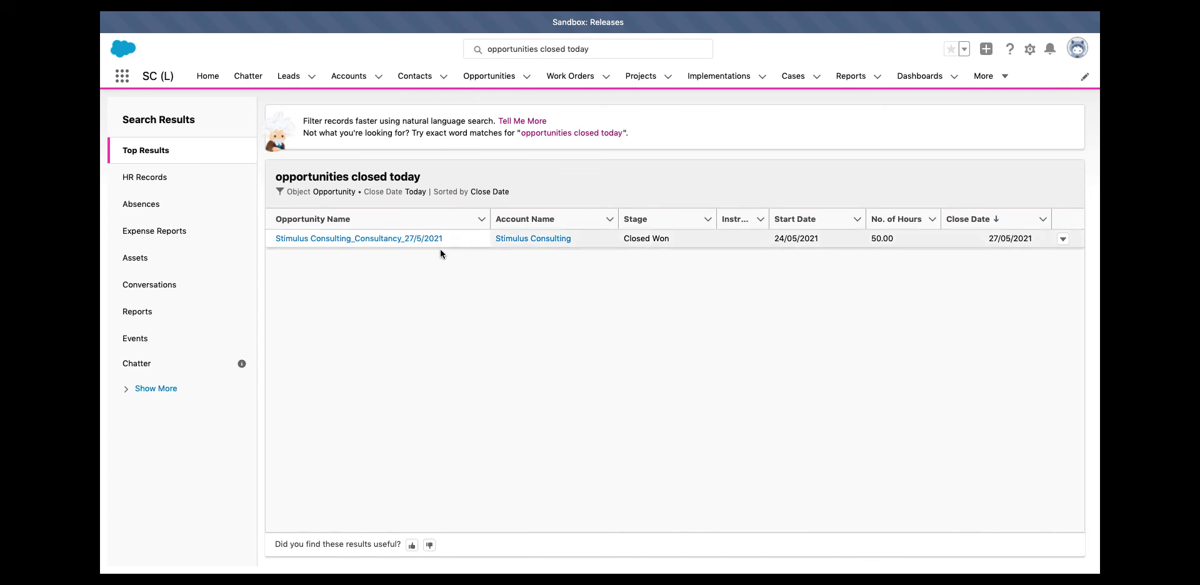
Search globally for "sti", preview the Stimulus Consulting account, and view its additional record actions
left_click(559, 48)
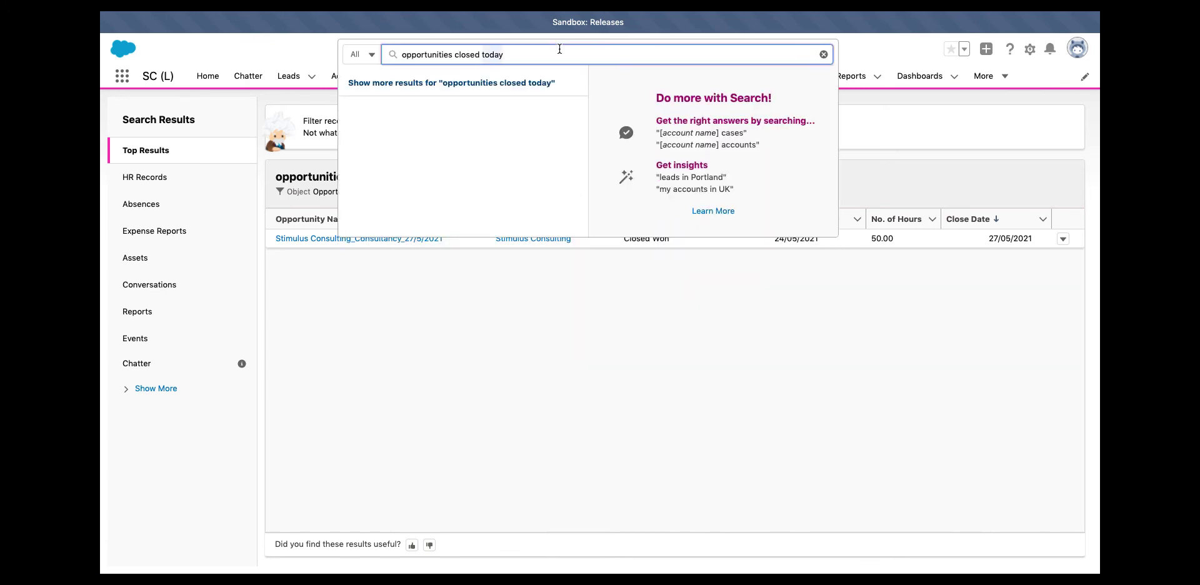
key("super+a")
key("BackSpace")
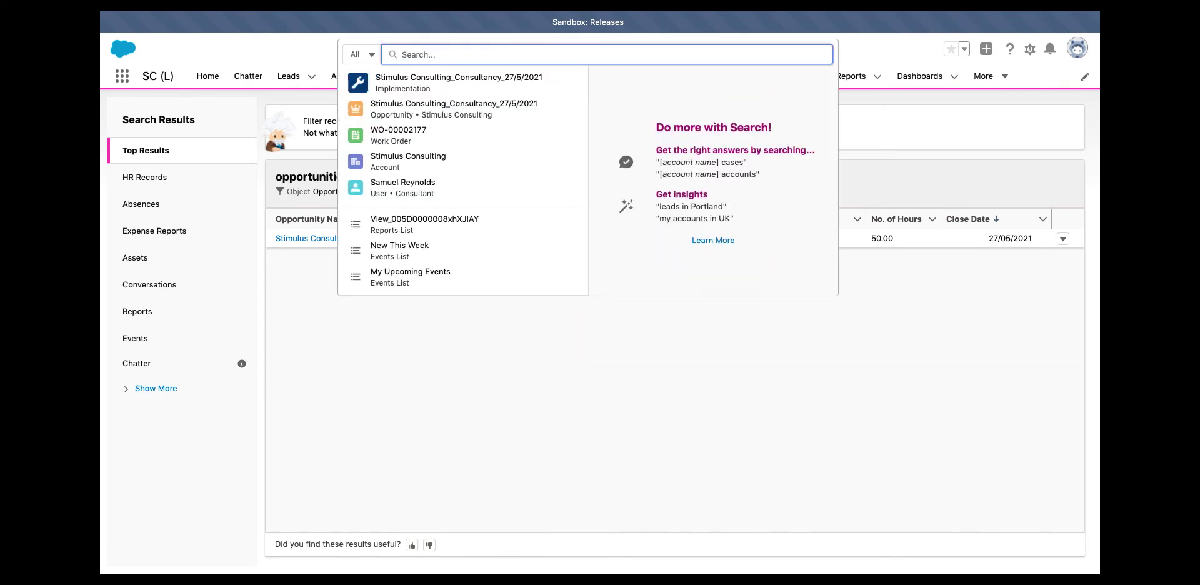
type("sti")
mouse_move(537, 138)
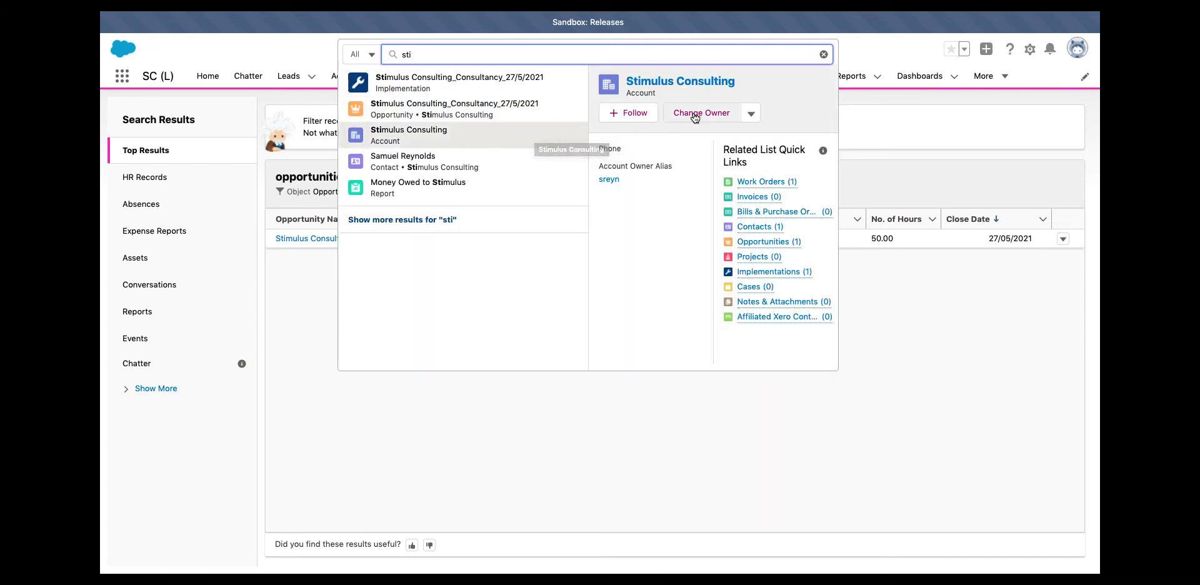
left_click(751, 113)
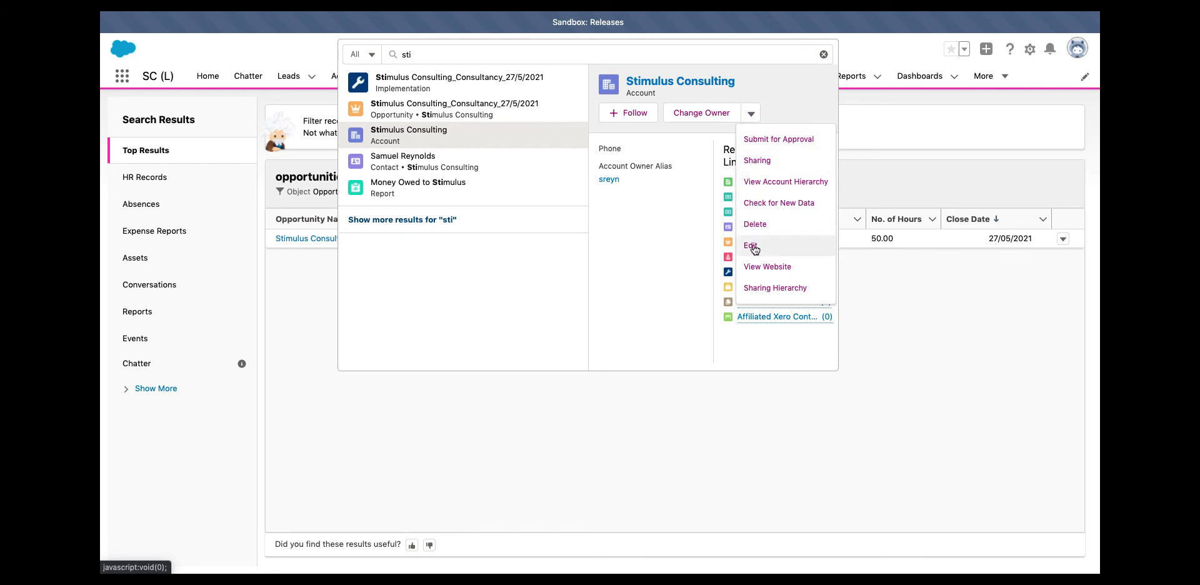
left_click(778, 110)
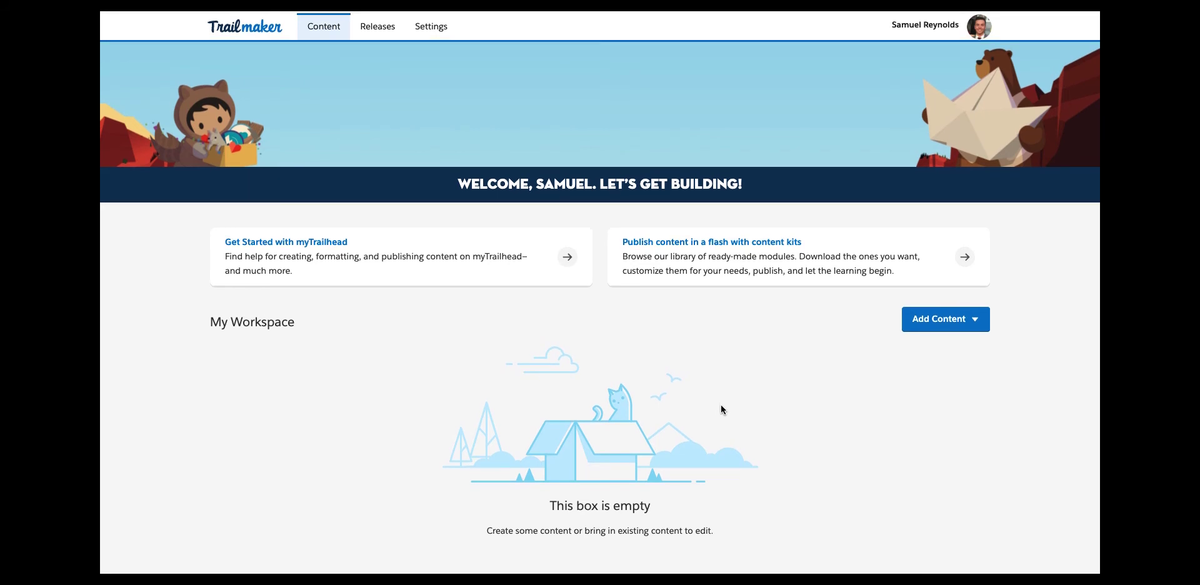
In Trailmaker, create and save a new module titled "Badge Module" for the Business User audience role
left_click(945, 319)
left_click(900, 341)
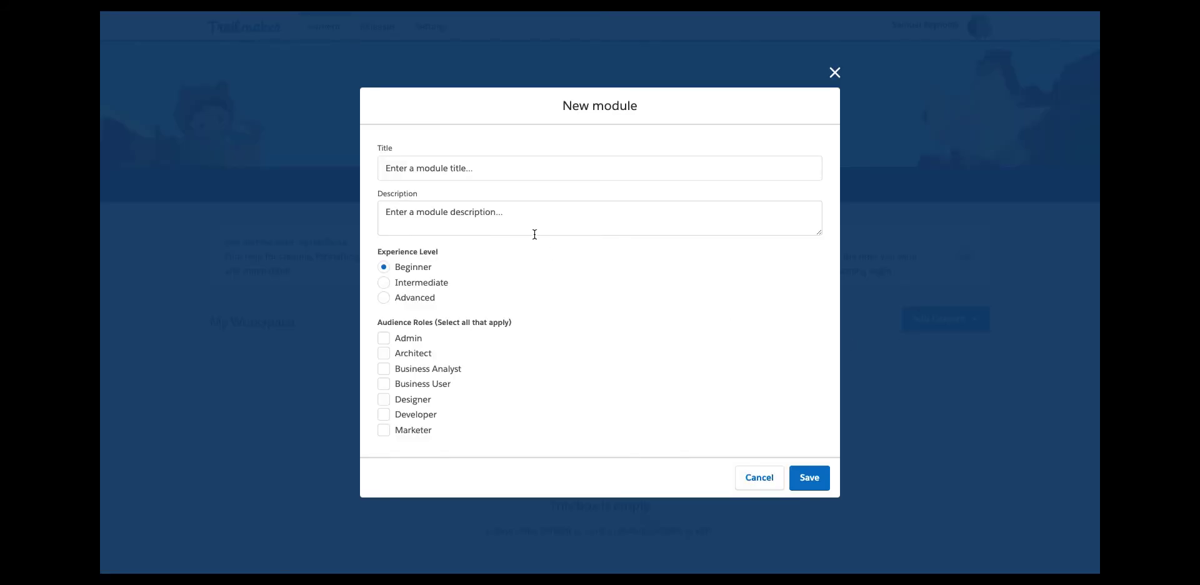
left_click(481, 175)
type("Ba")
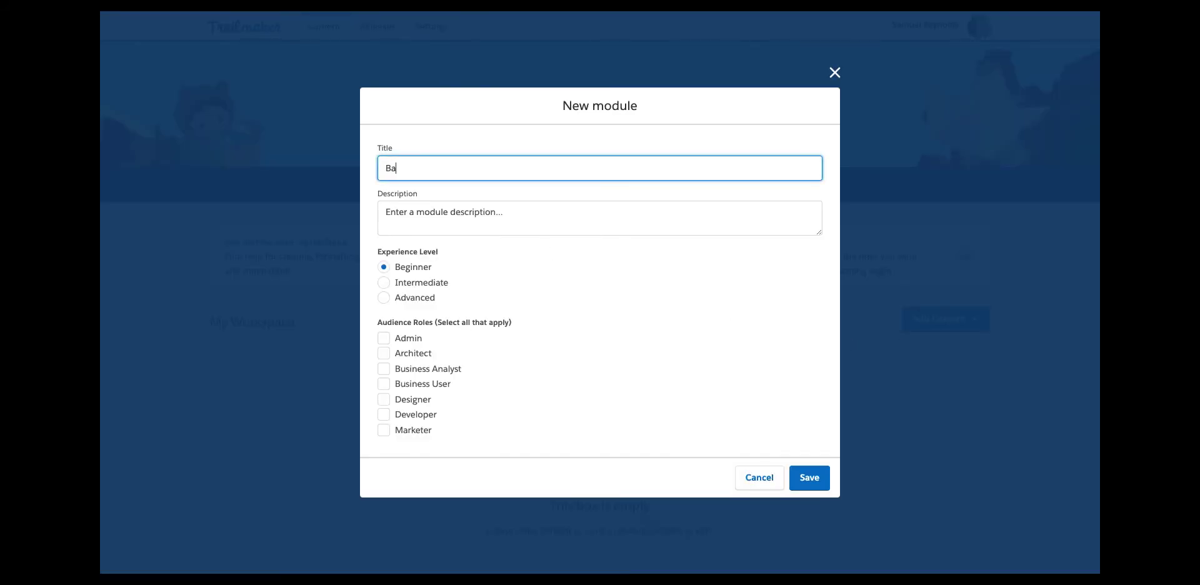
type("dge Module")
left_click(423, 384)
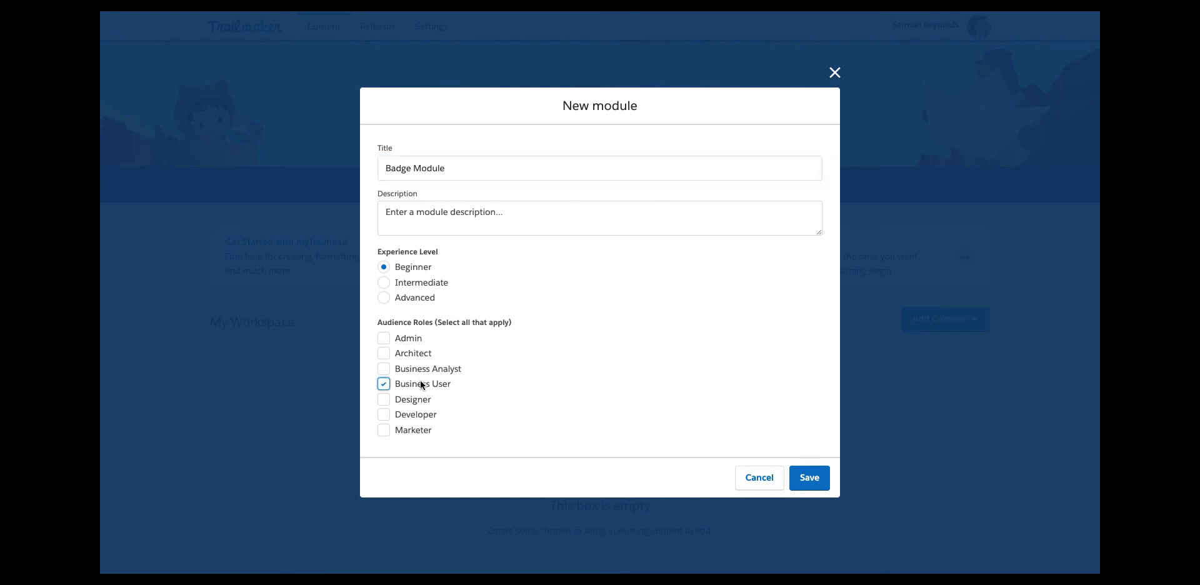
left_click(810, 478)
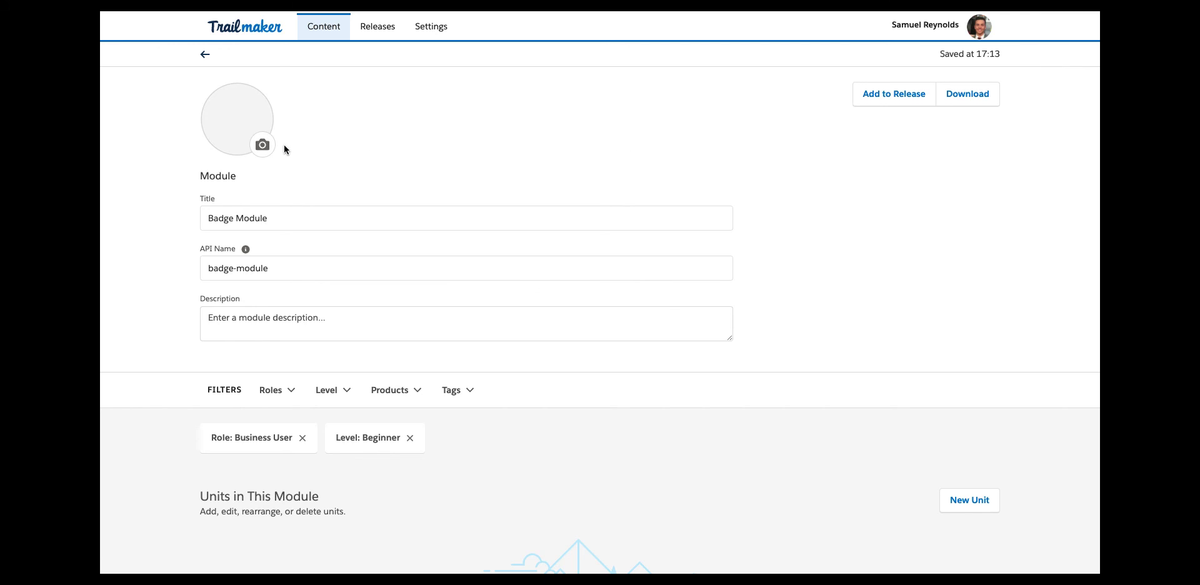
Upload the SC logo PNG from the Desktop as the module's badge image and save it
left_click(264, 146)
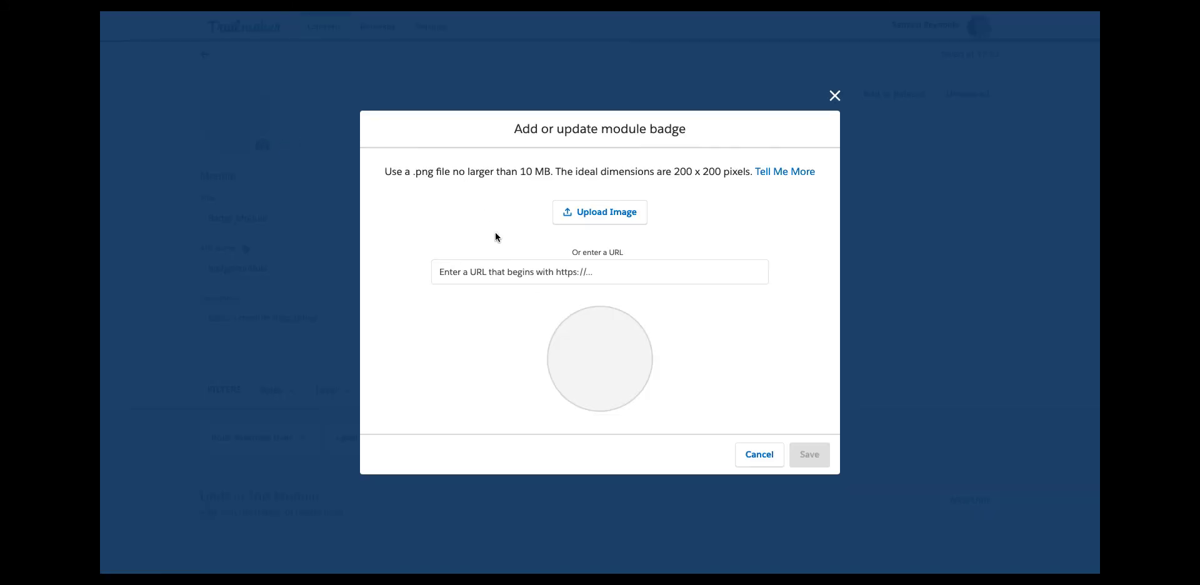
left_click(605, 214)
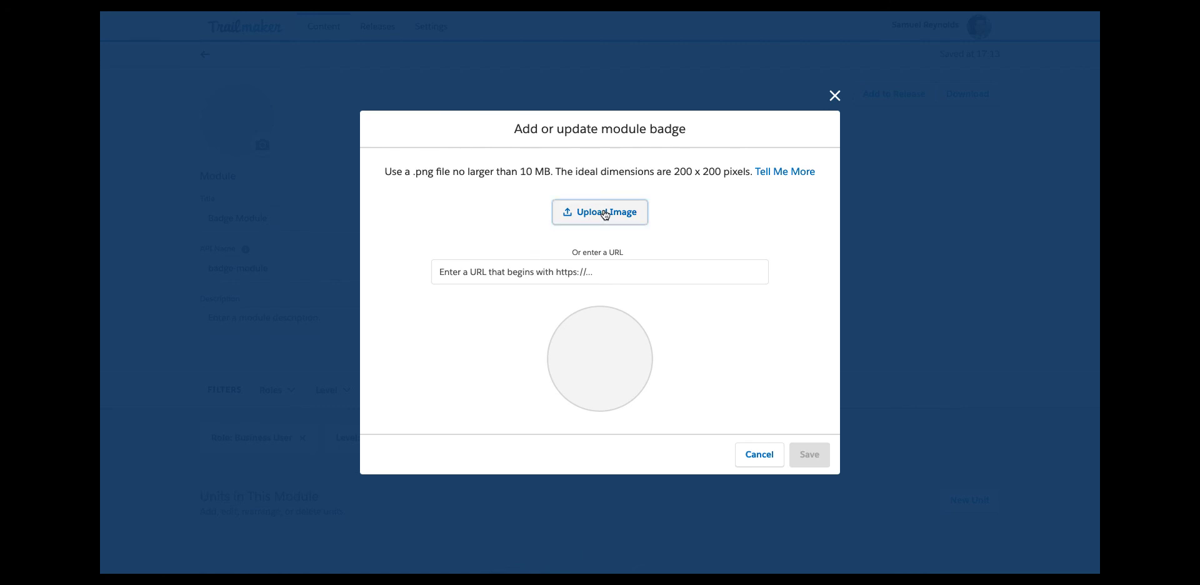
left_click(558, 164)
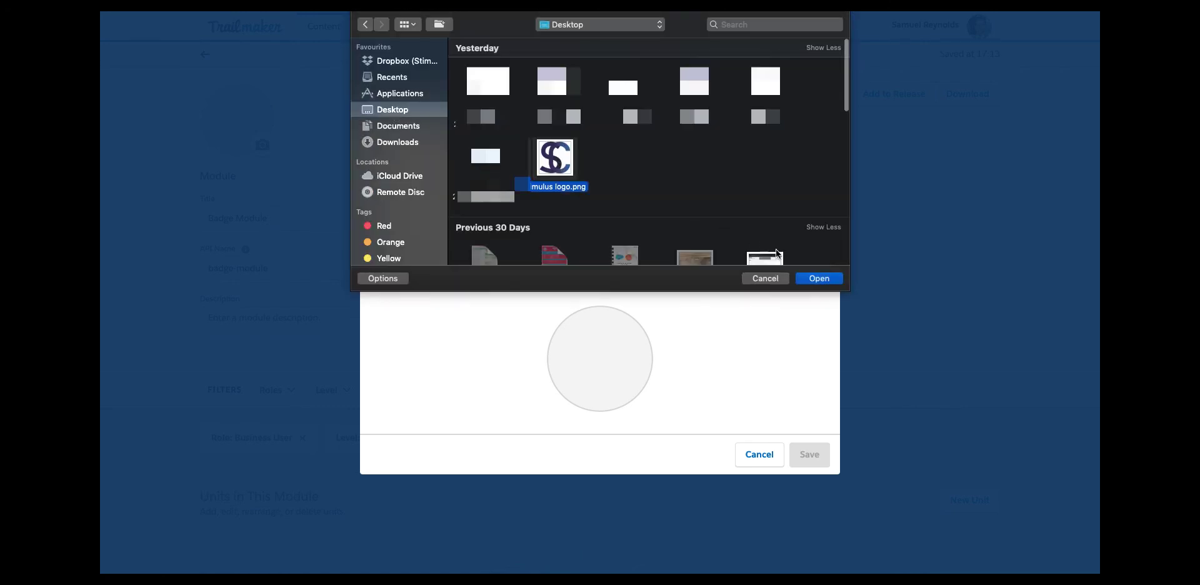
left_click(812, 280)
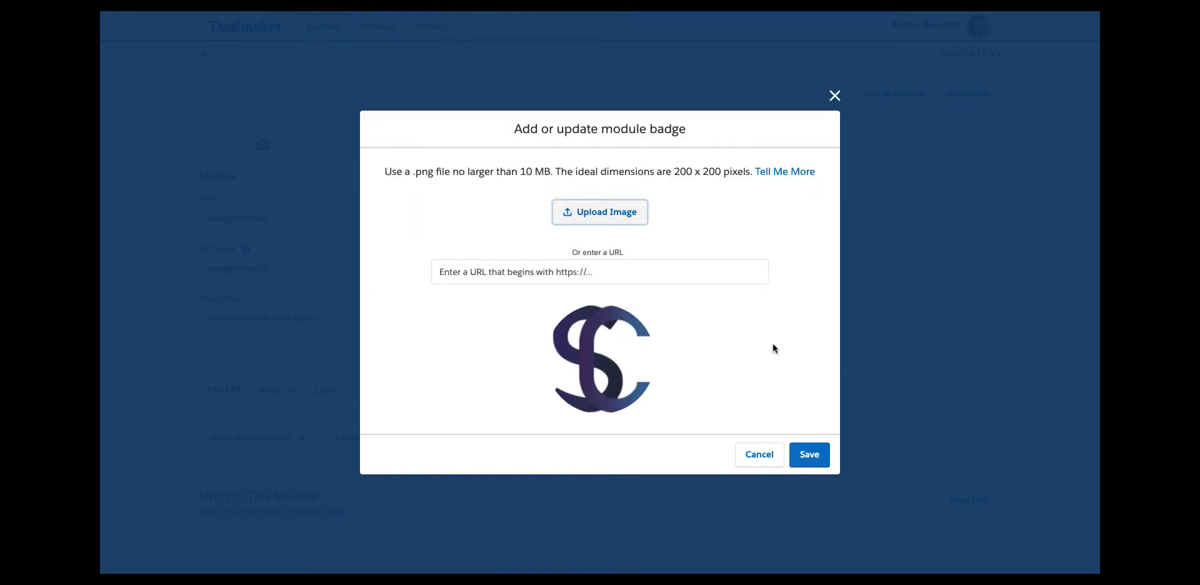
left_click(815, 461)
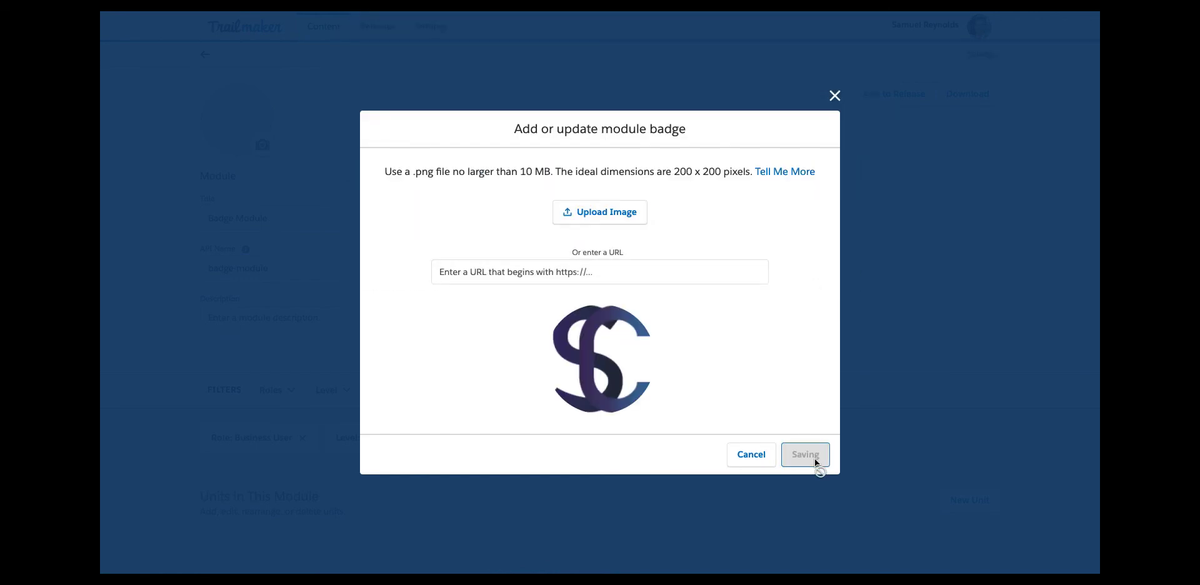